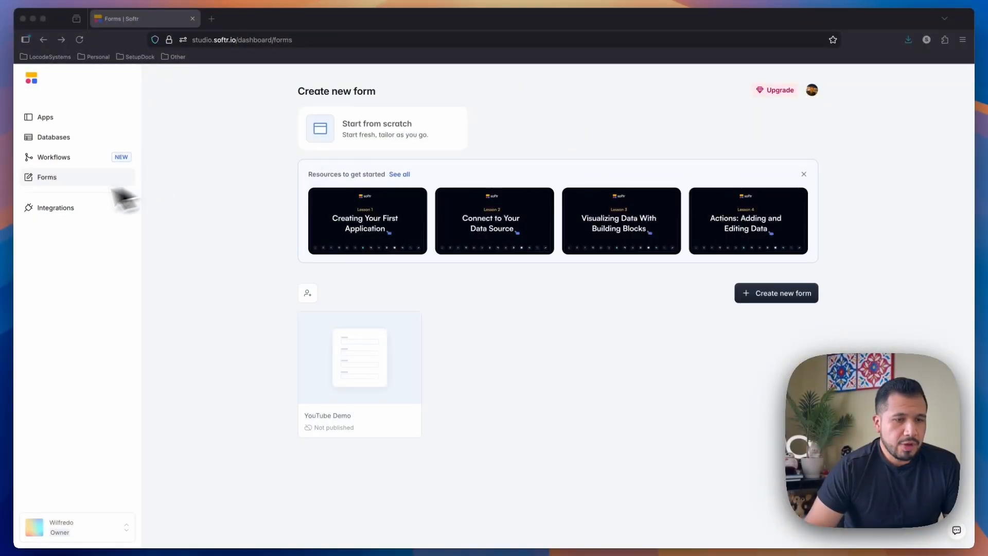
Step: Open the YouTube Demo form and view the external tool integrations in its settings
left_click(383, 381)
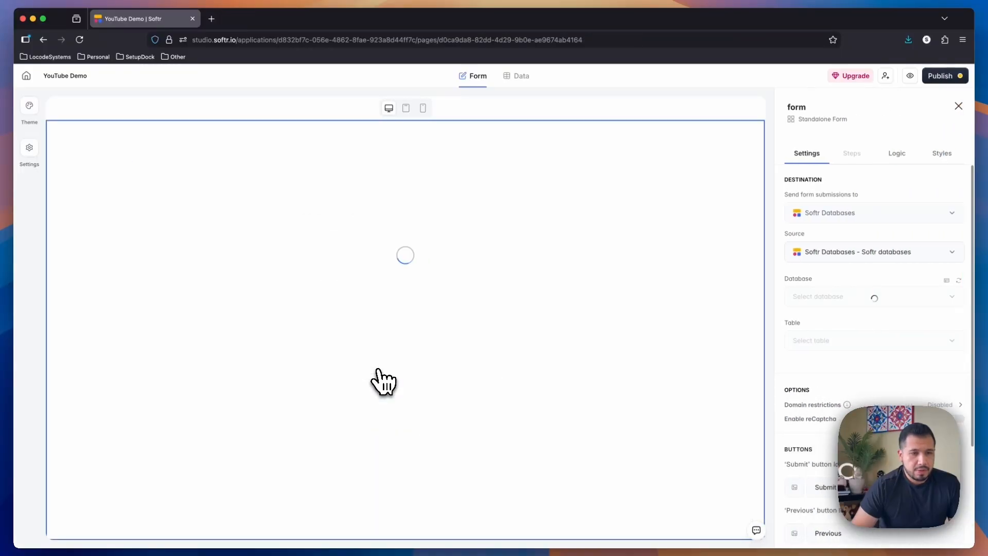
left_click(33, 158)
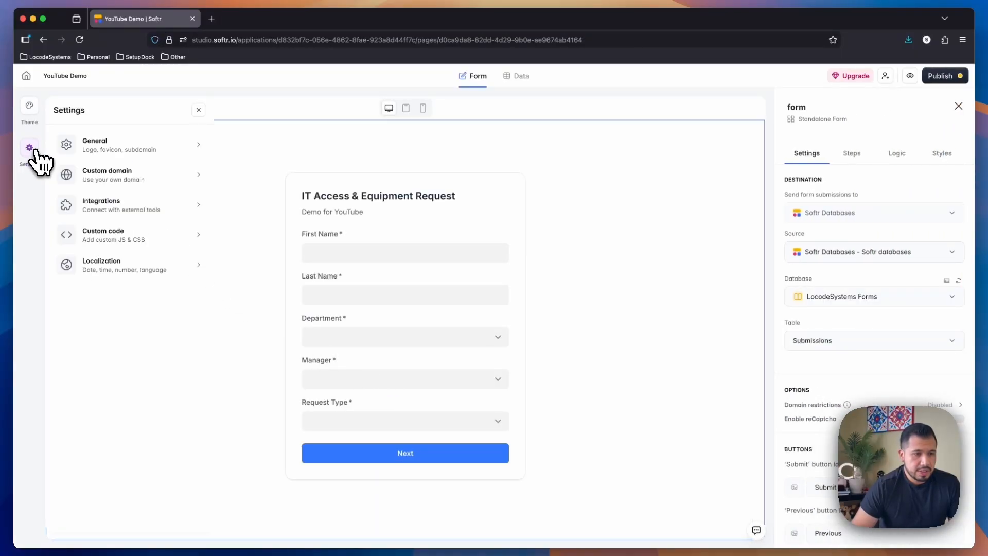
left_click(118, 207)
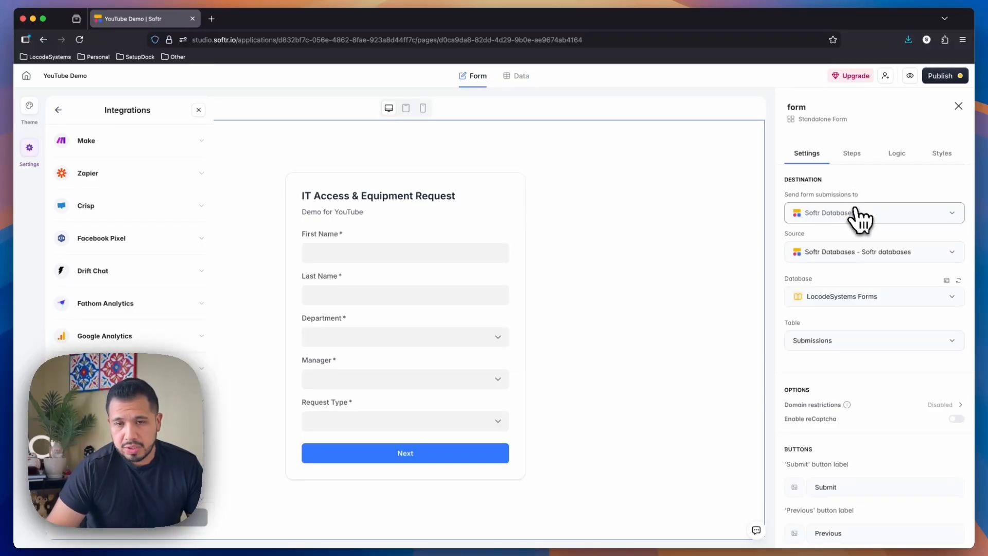
Step: Look through the integrations available as a destination for the YouTube Demo form's submissions
left_click(857, 215)
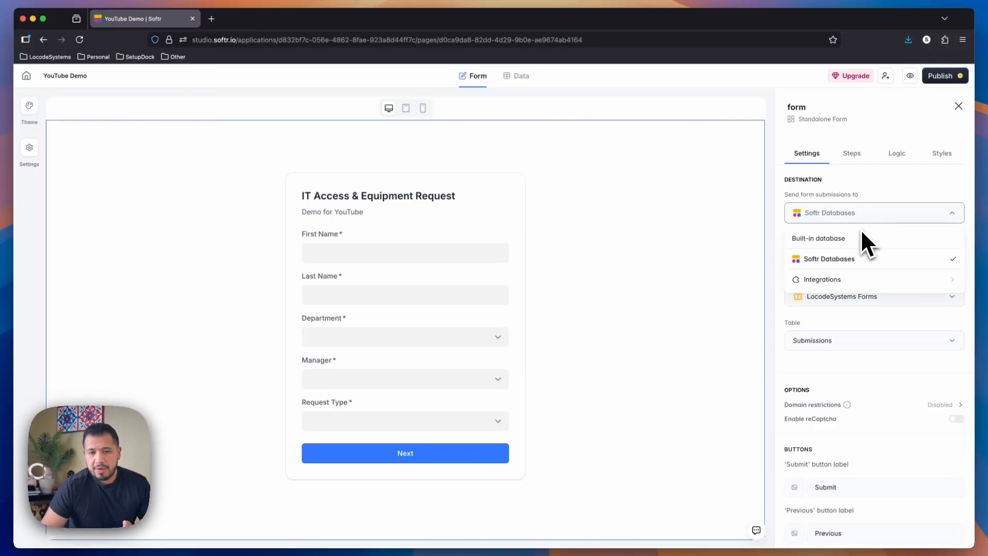
left_click(867, 281)
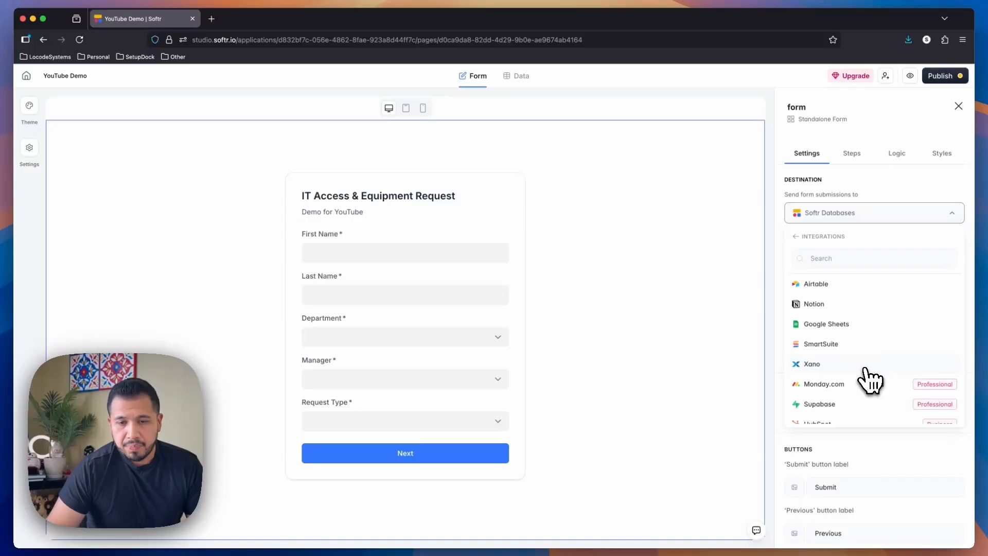
scroll(870, 380, "down", 4)
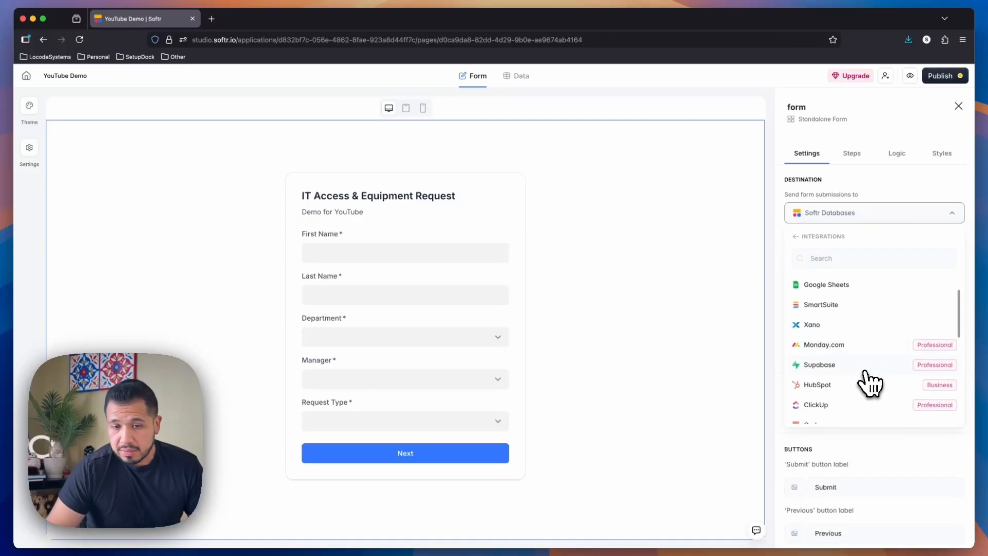
scroll(870, 384, "down", 5)
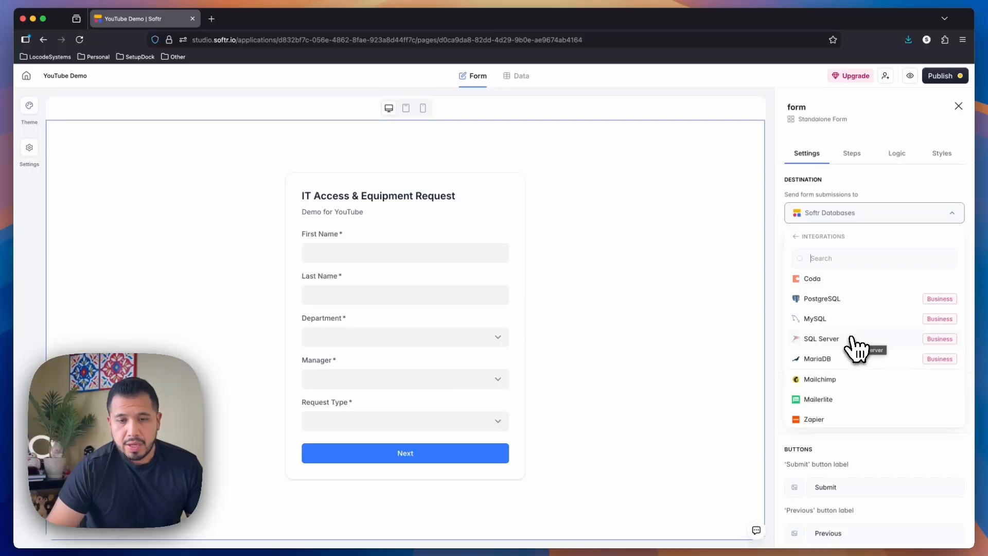
scroll(856, 350, "down", 3)
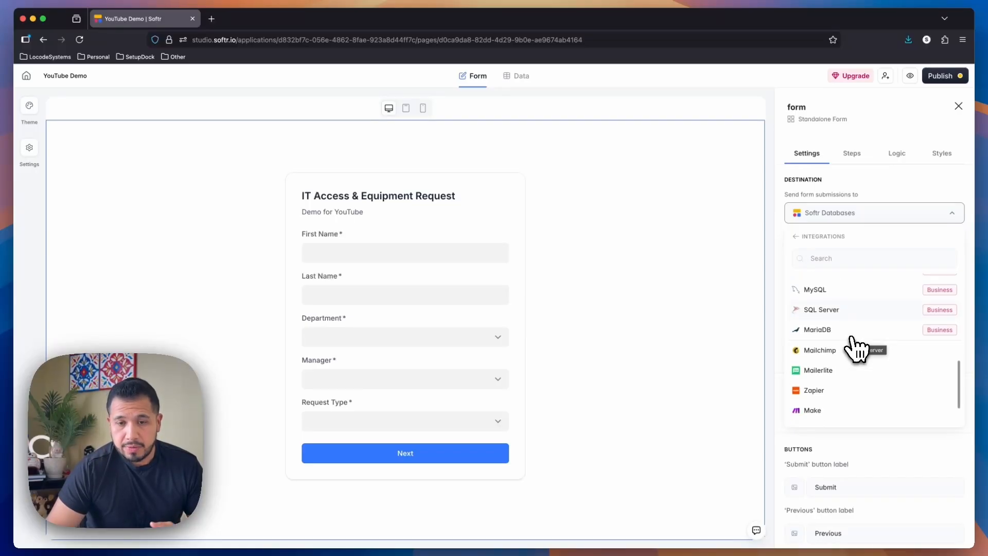
scroll(856, 350, "down", 1)
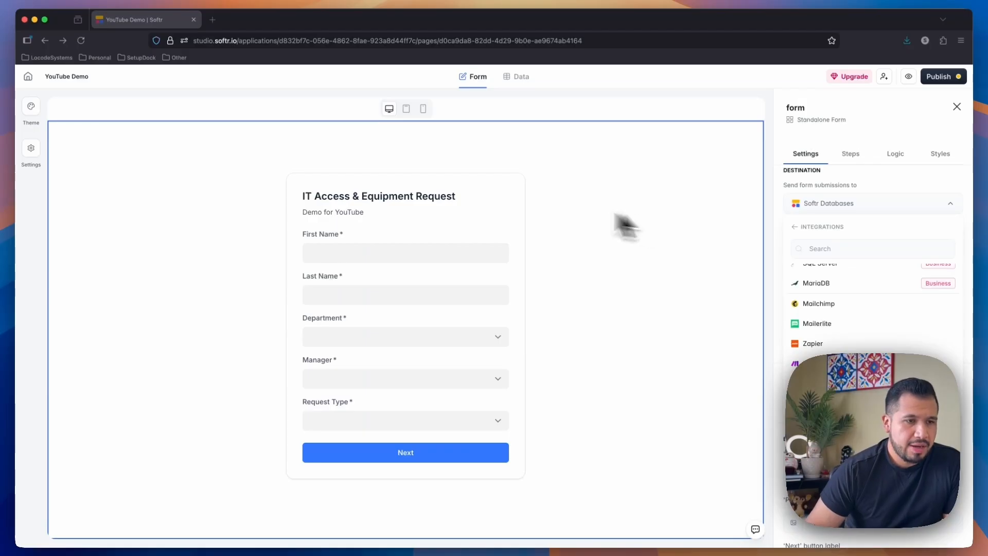
Step: Create a new form from scratch and open its submission destination choices
left_click(29, 77)
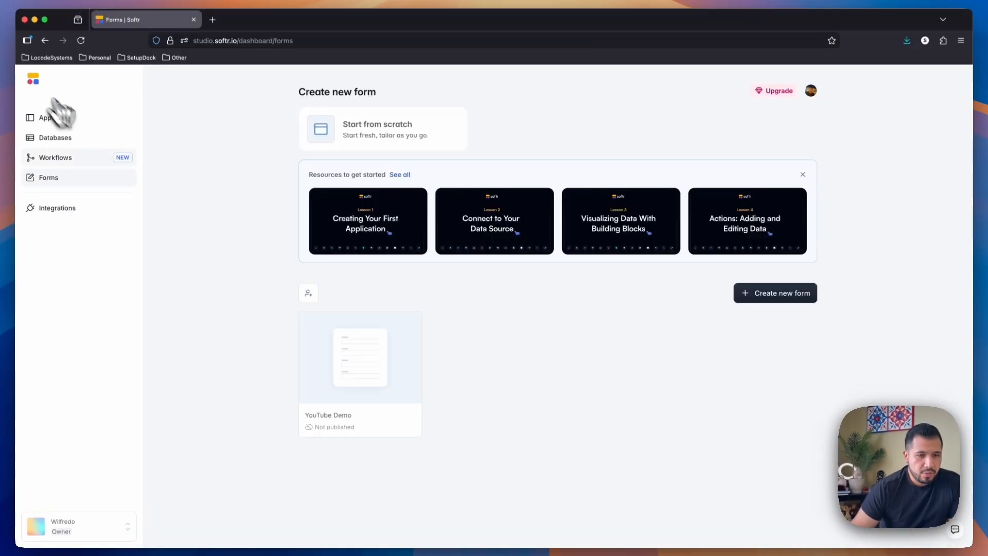
left_click(379, 132)
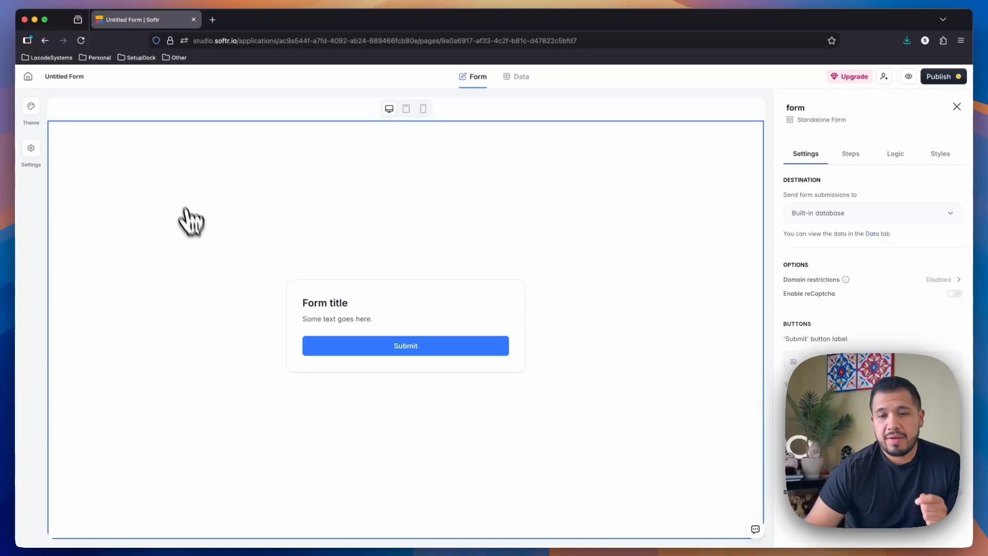
left_click(844, 215)
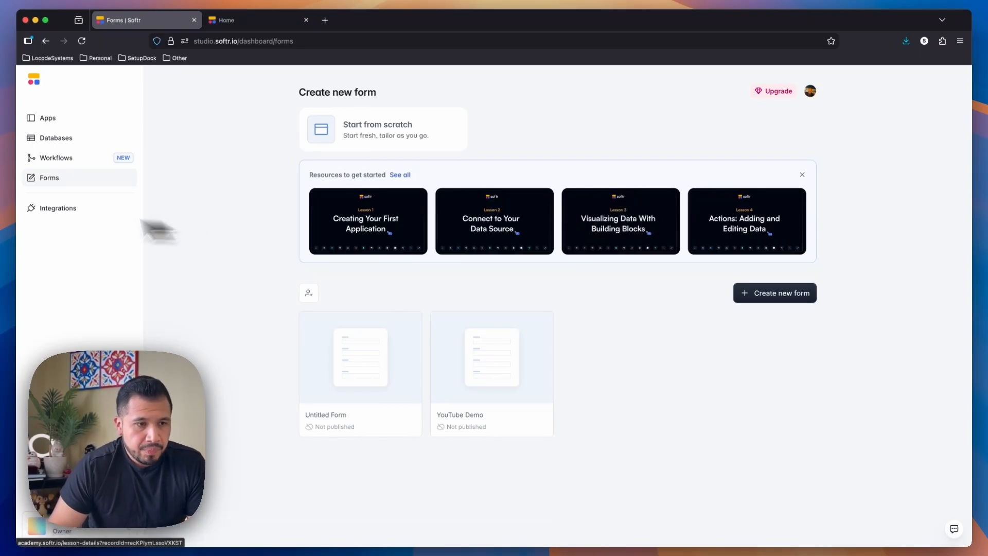
Step: Check the workspace's databases, create another form from scratch, and return to the dashboard
left_click(51, 138)
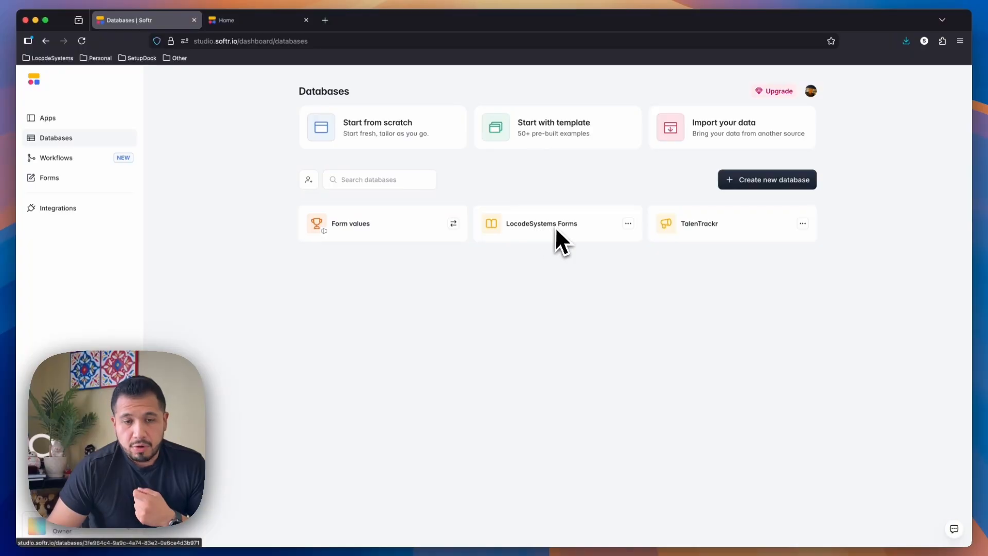
left_click(55, 179)
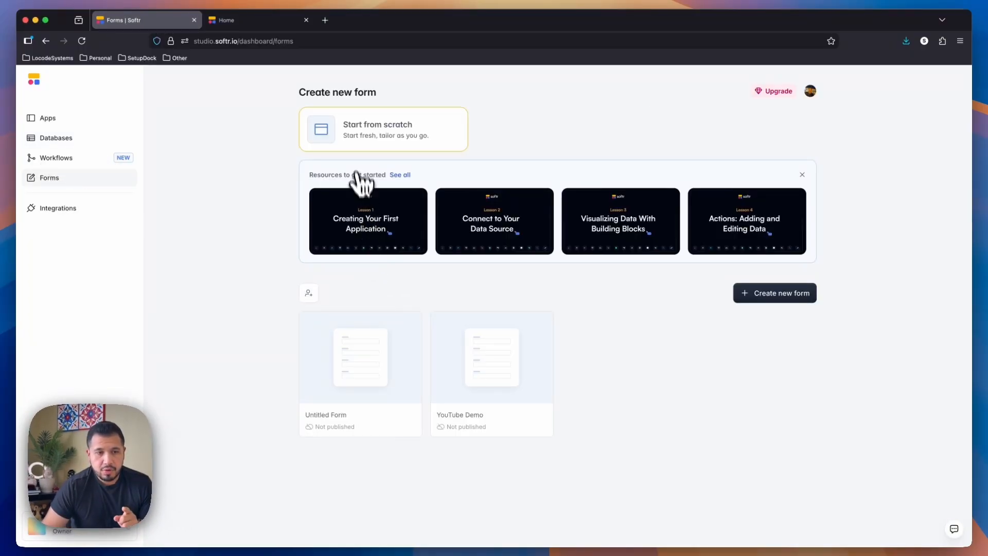
left_click(368, 137)
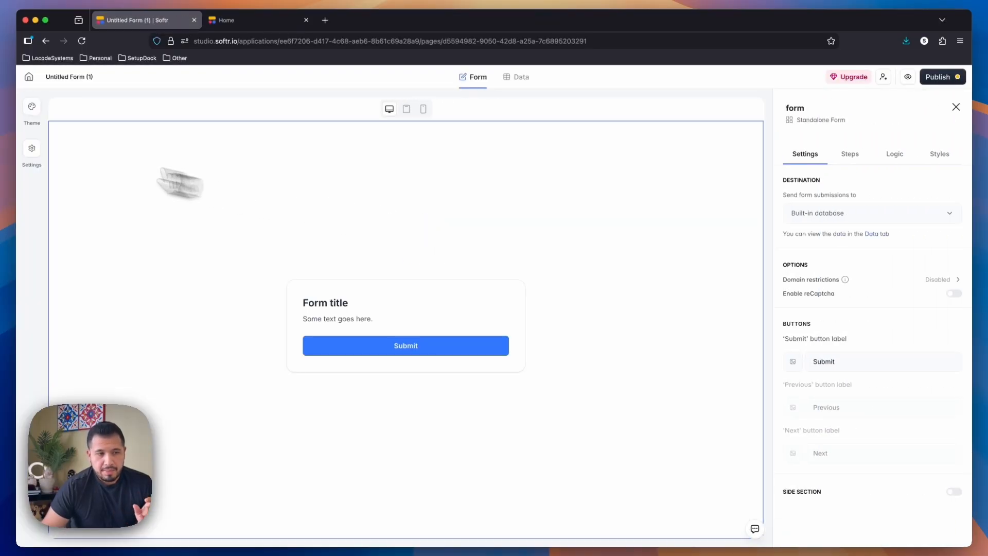
left_click(29, 84)
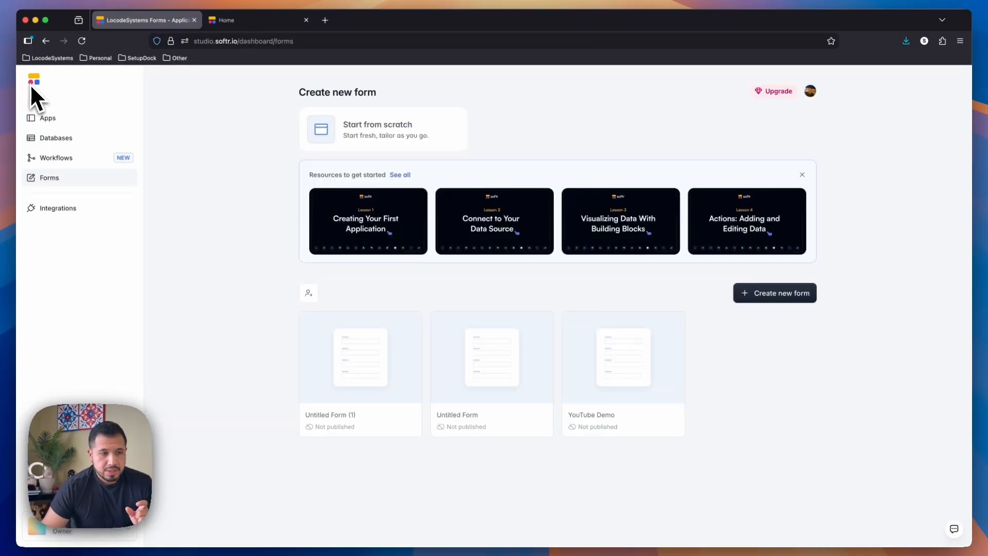
Step: Turn the first Form values database, the one with the calendar icon, into a standalone database
left_click(71, 138)
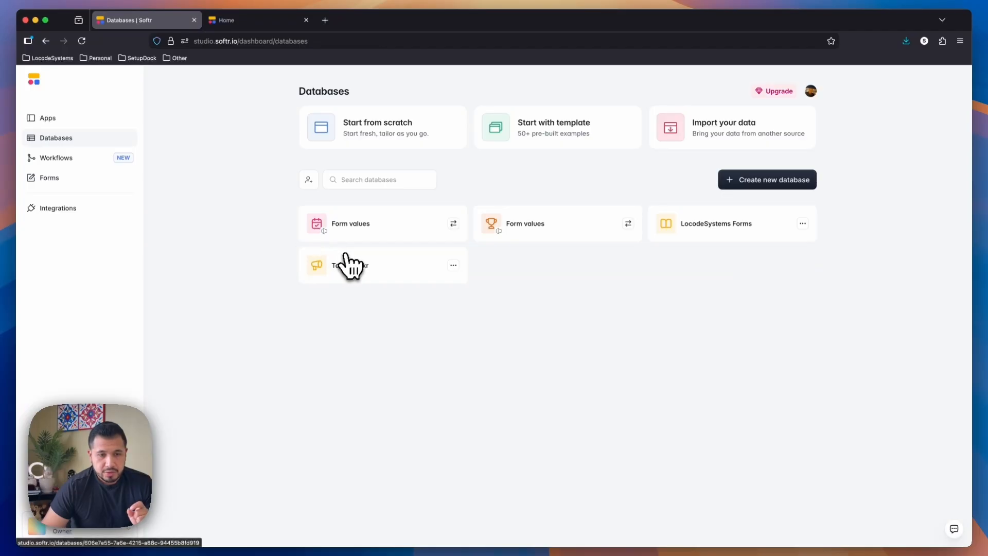
left_click(454, 224)
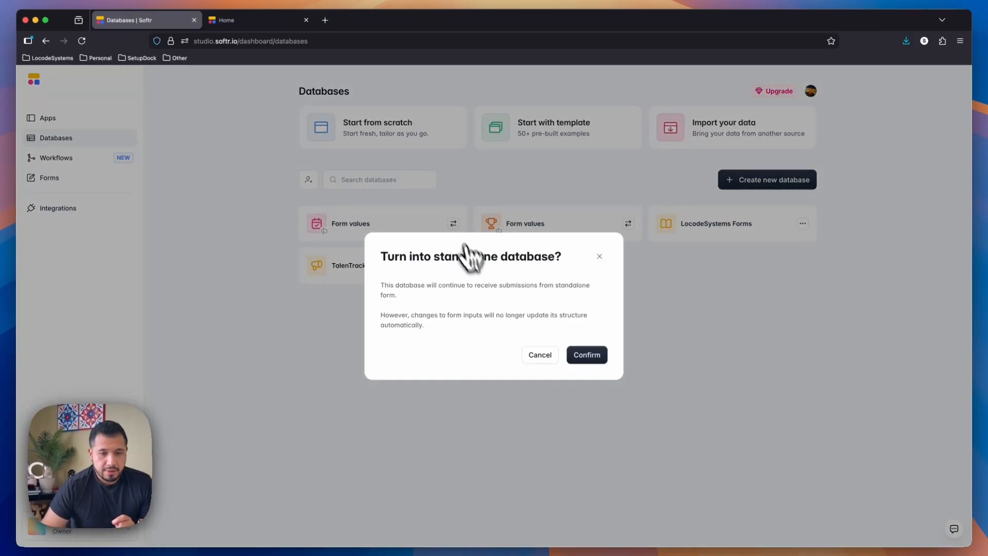
left_click(590, 356)
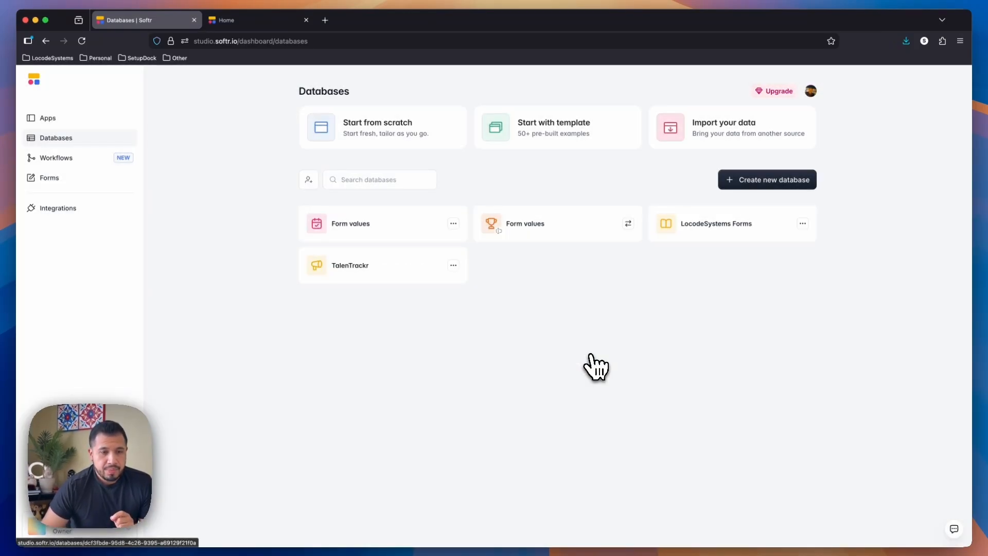
Step: Inspect the standalone Form values database's table and the management options offered for that database
left_click(398, 228)
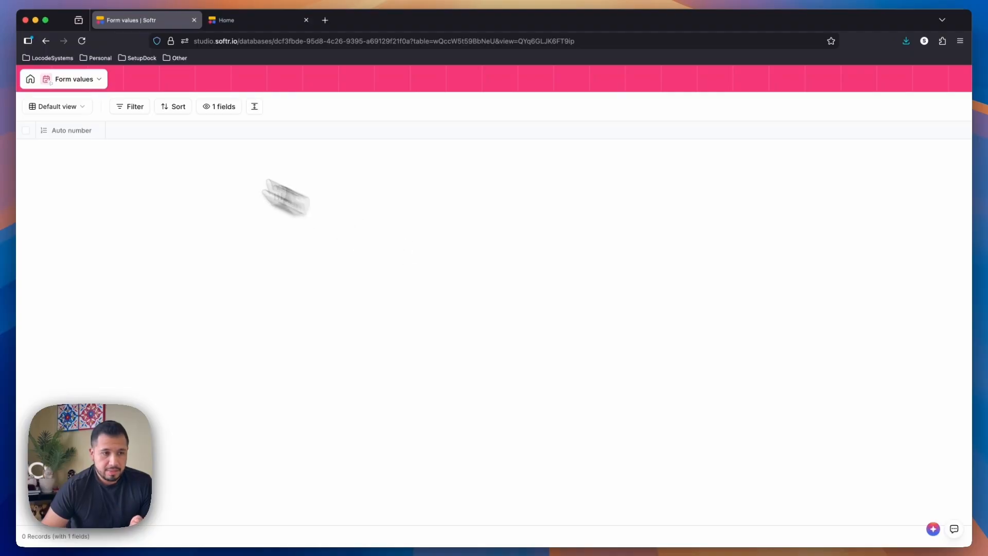
left_click(45, 44)
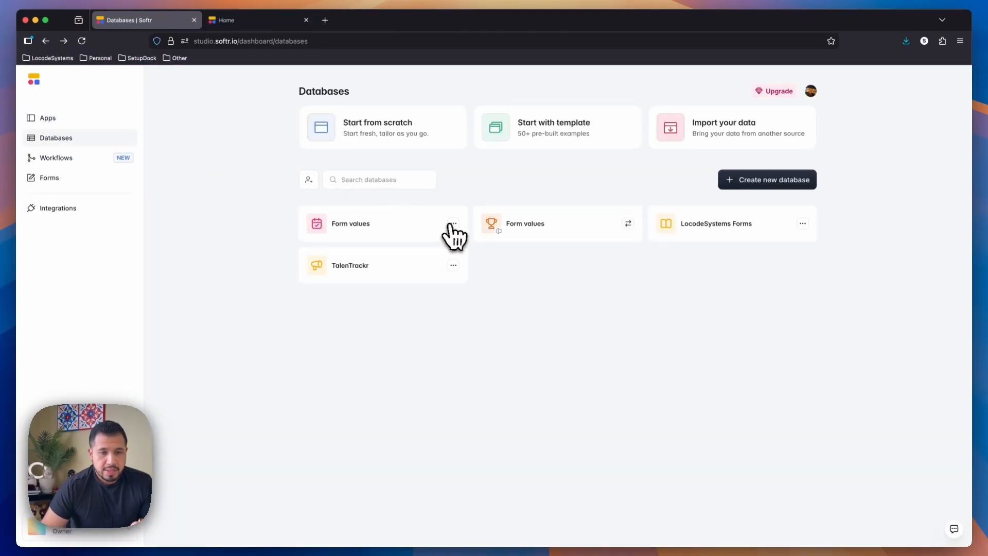
left_click(454, 224)
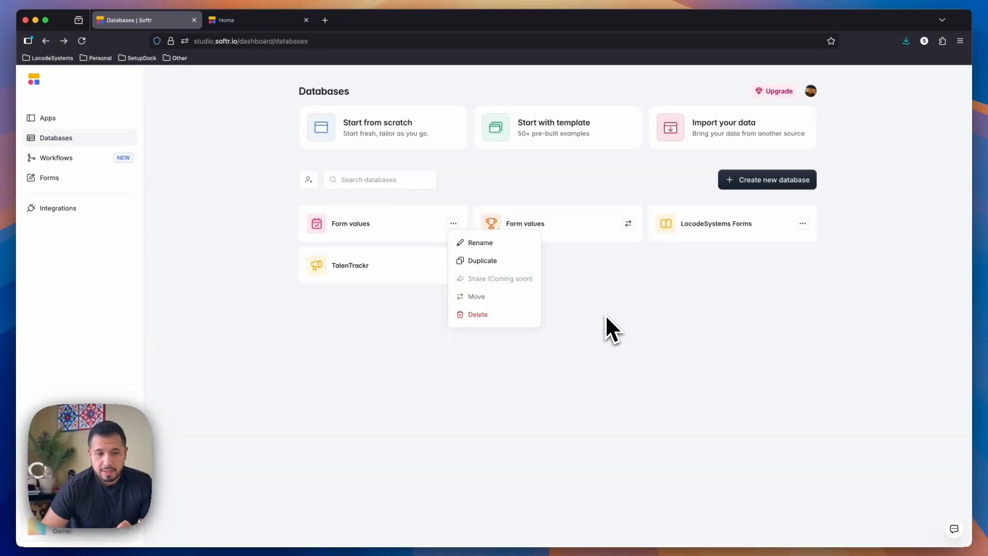
left_click(627, 319)
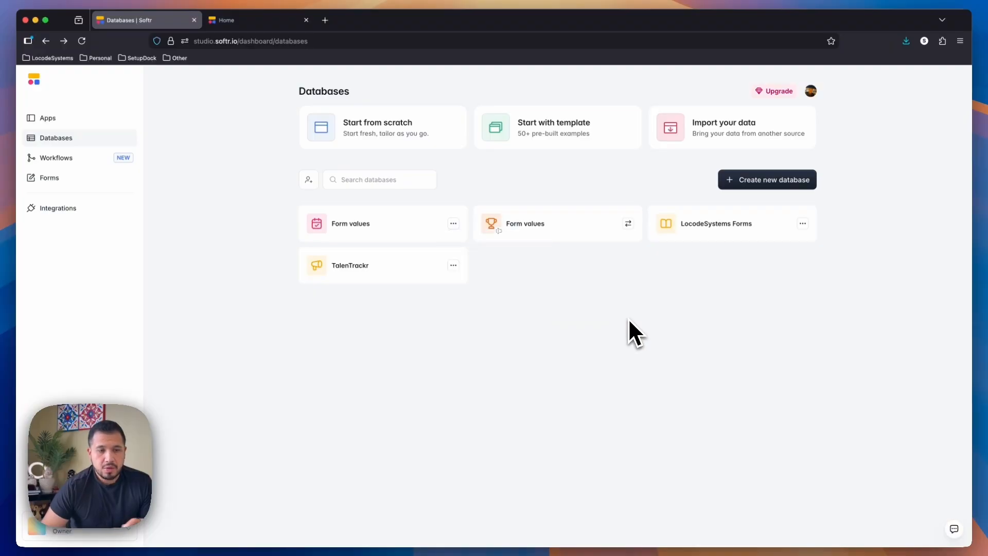
Step: Reopen the YouTube Demo form and check its submission destination options
left_click(52, 178)
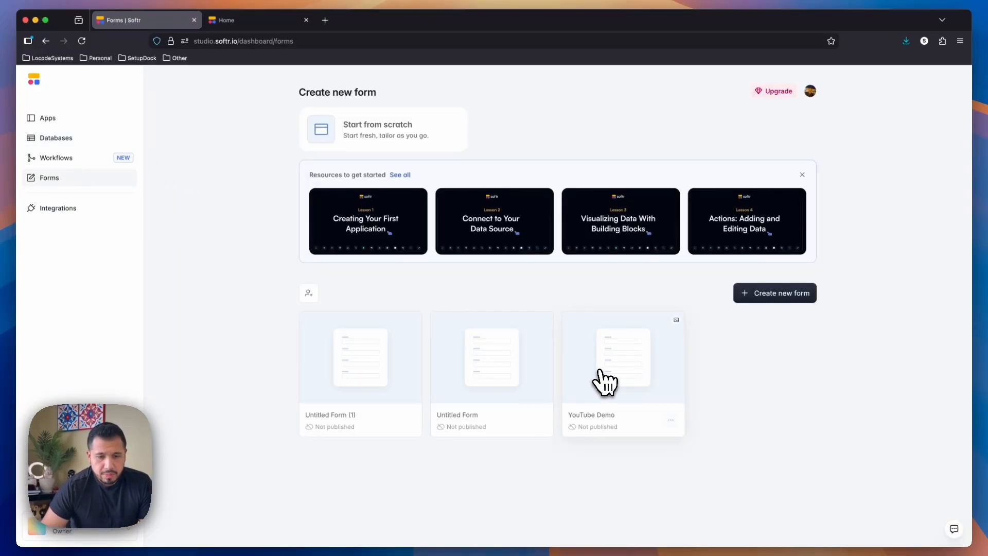
left_click(606, 381)
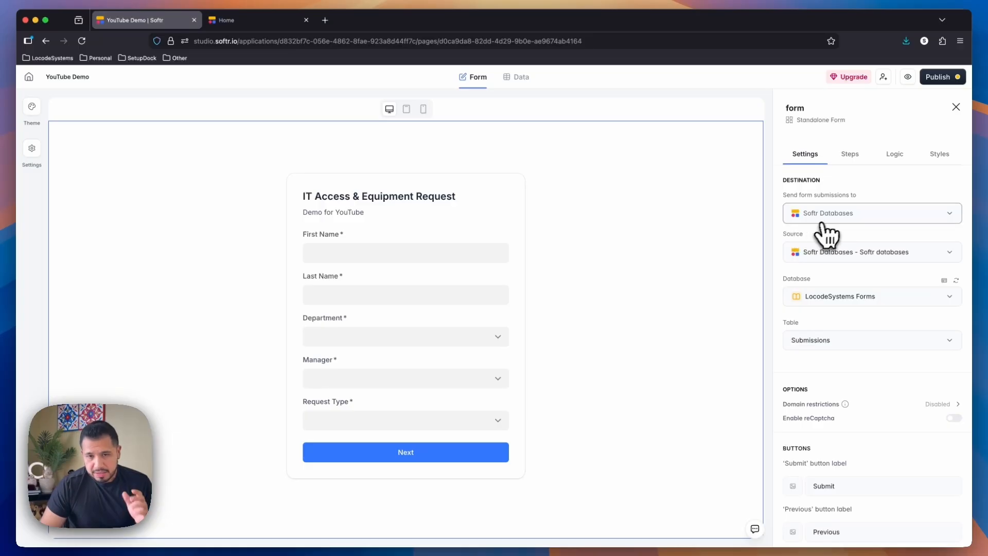
left_click(855, 206)
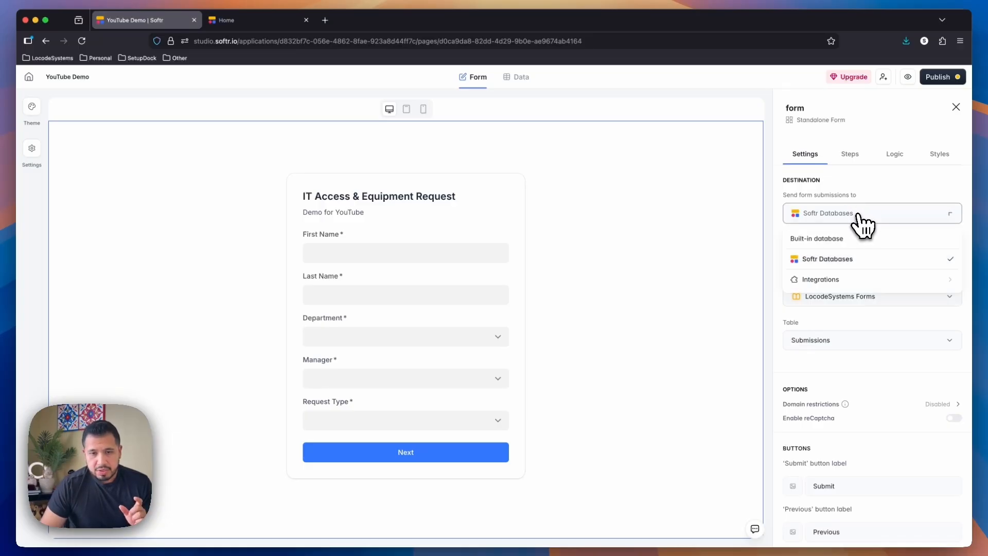
left_click(877, 173)
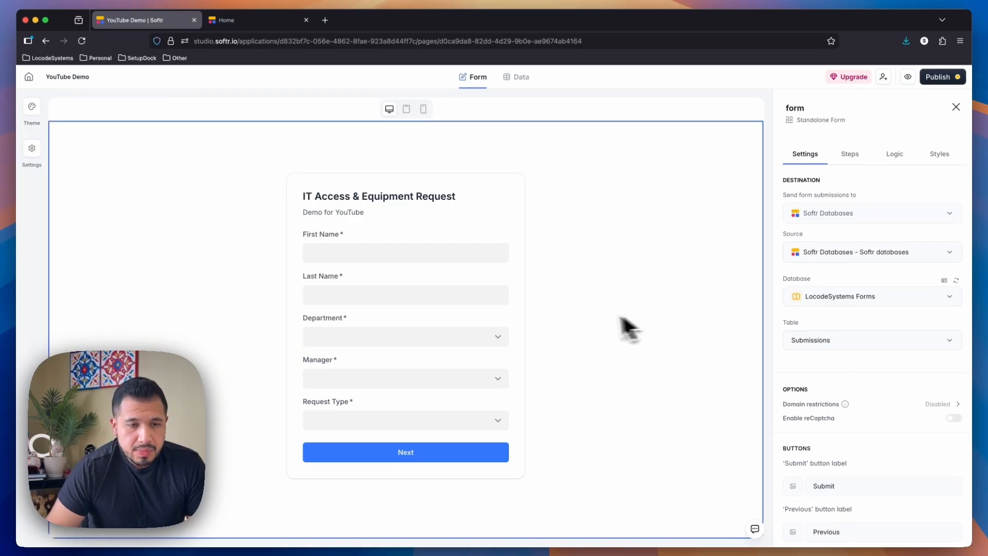
Step: Examine the fields in the form's IT Access & Equipment Request and New Hire Setup steps
left_click(852, 156)
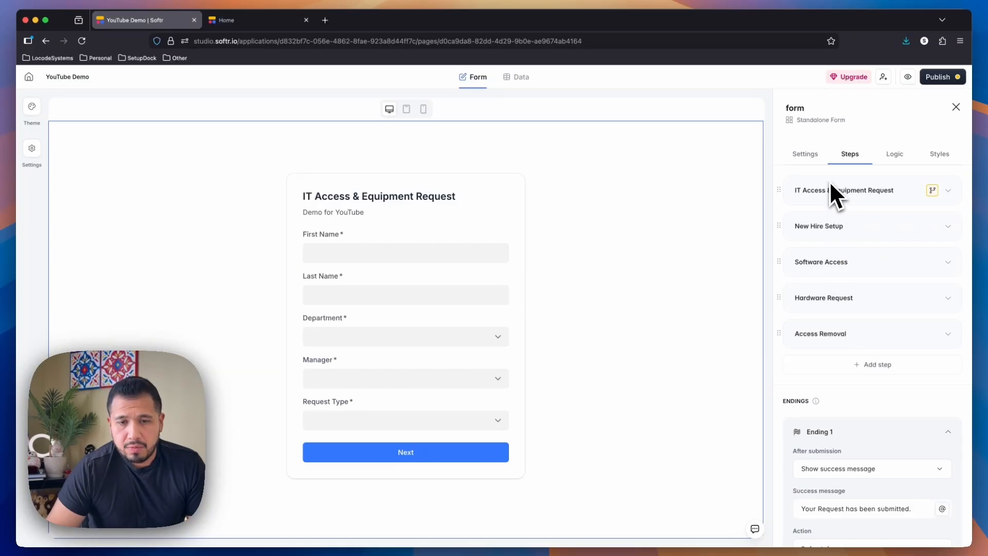
left_click(865, 201)
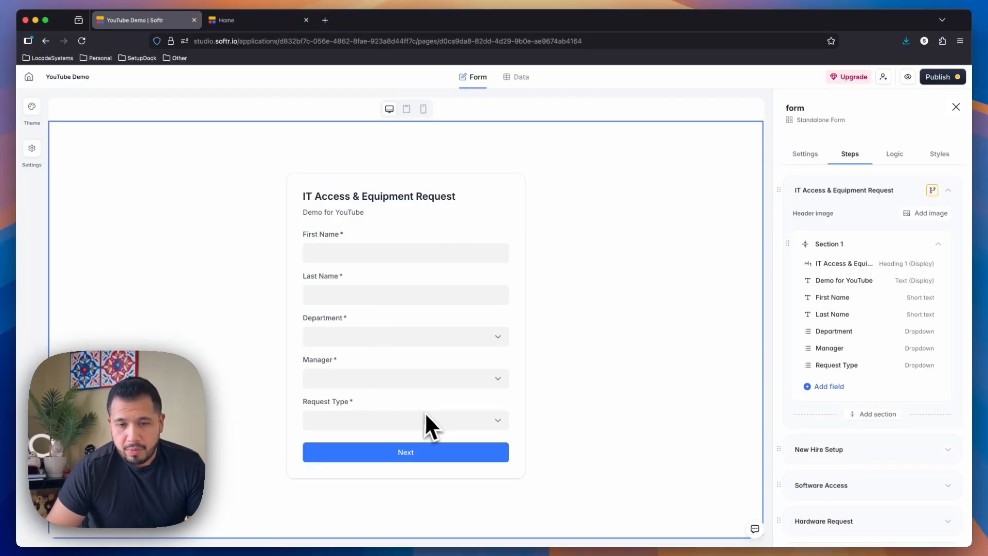
scroll(803, 324, "down", 3)
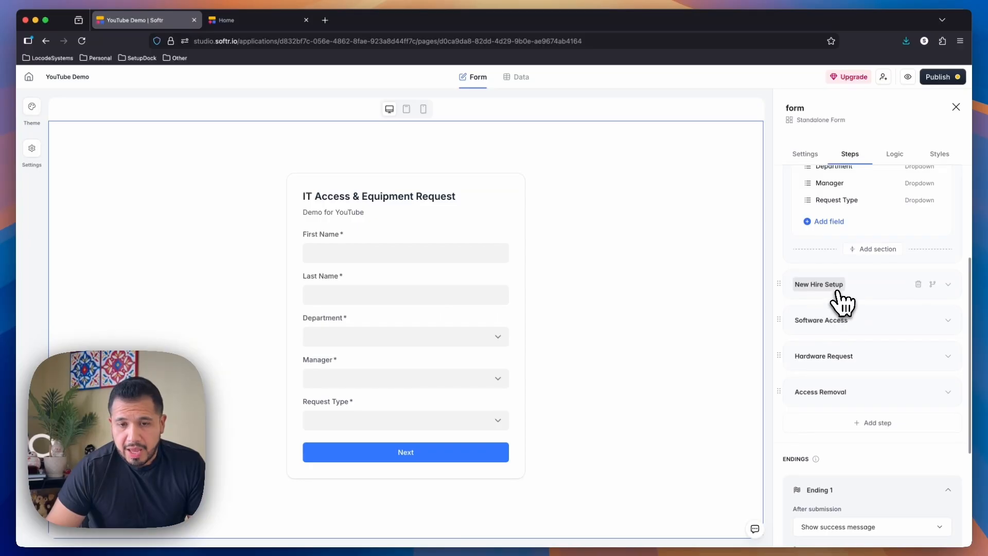
left_click(863, 289)
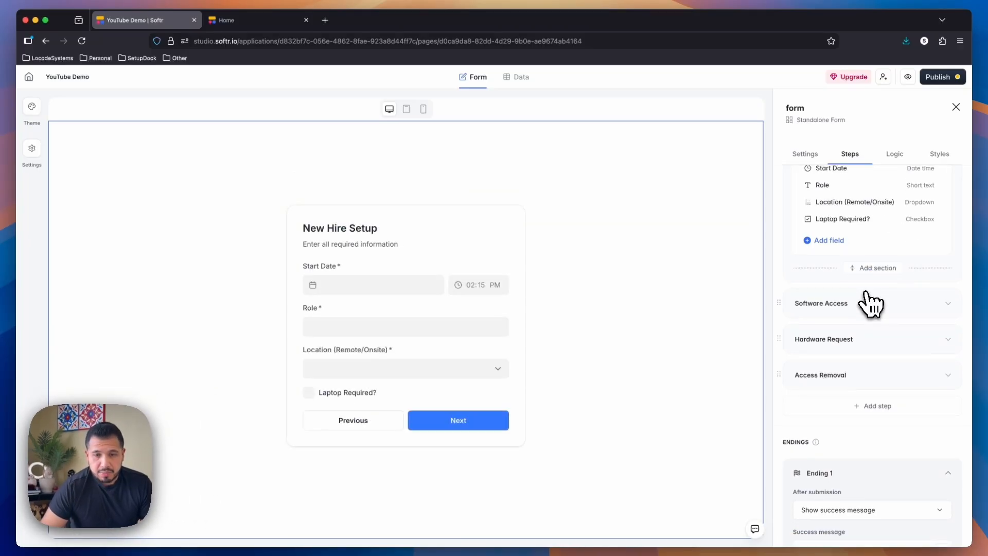
scroll(865, 314, "down", 1)
scroll(861, 303, "up", 4)
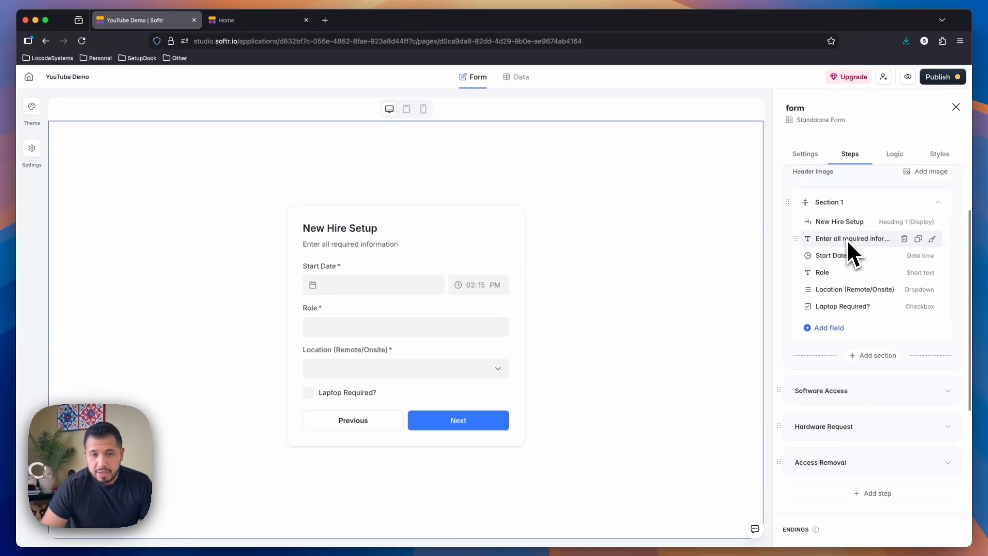
scroll(846, 234, "up", 2)
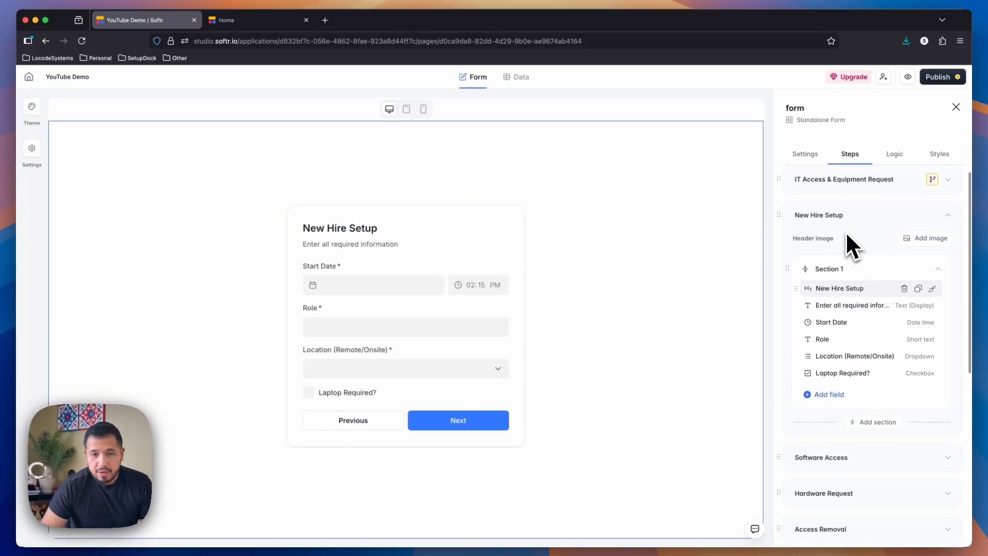
Step: Expand the IT Access & Equipment Request step again and open its name for editing
left_click(843, 183)
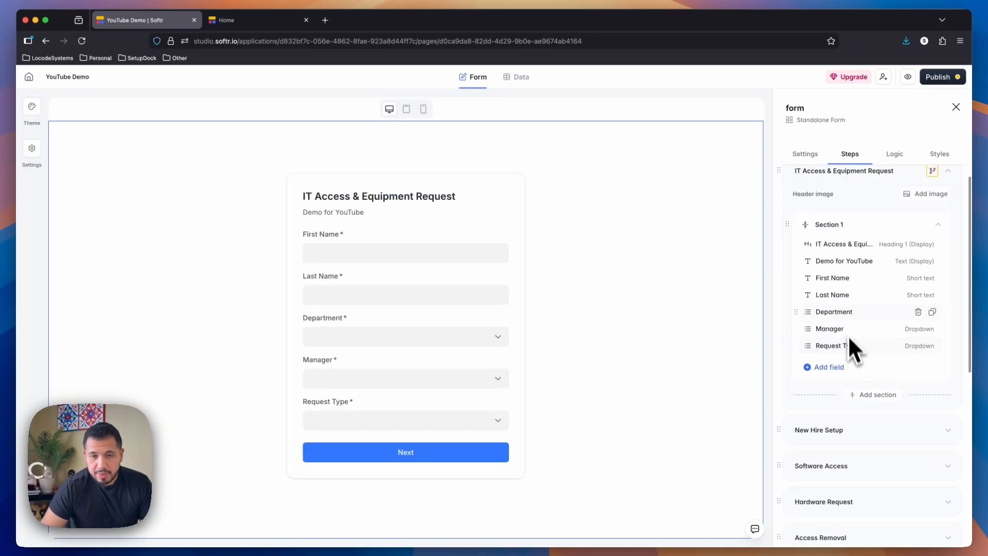
scroll(843, 211, "up", 1)
left_click(836, 190)
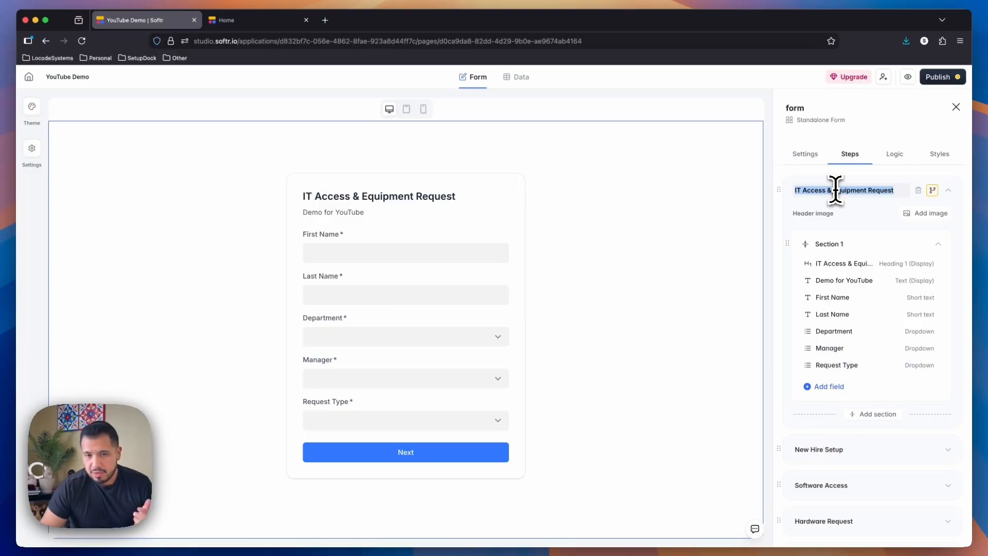
Step: Leave the step name unchanged and examine the fields in the New Hire Setup, Software Access and Hardware Request steps
left_click(845, 209)
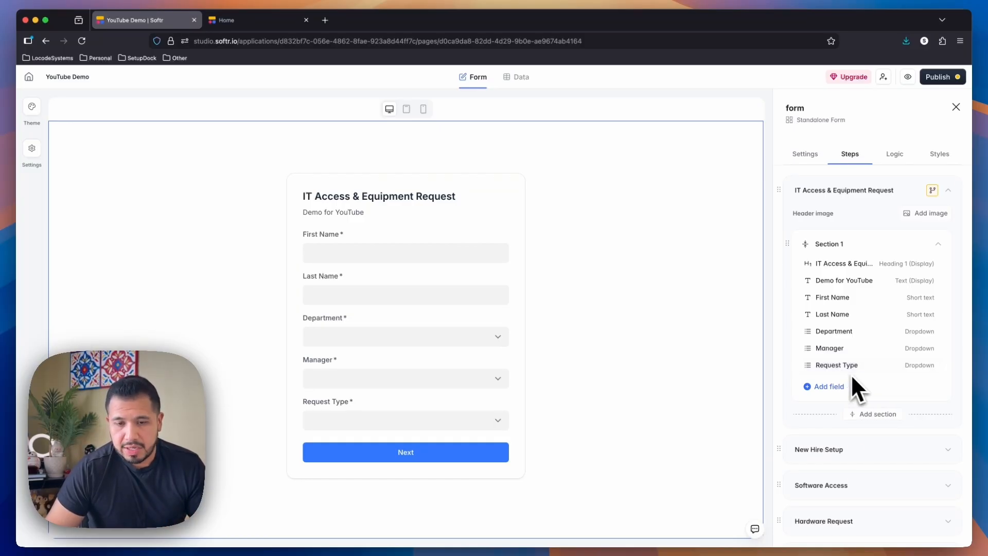
scroll(854, 386, "down", 3)
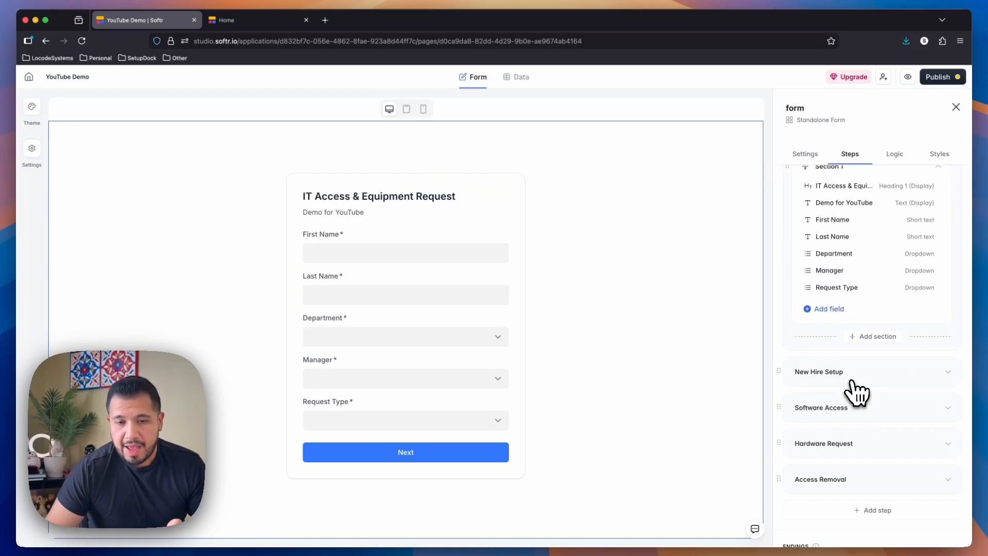
left_click(877, 382)
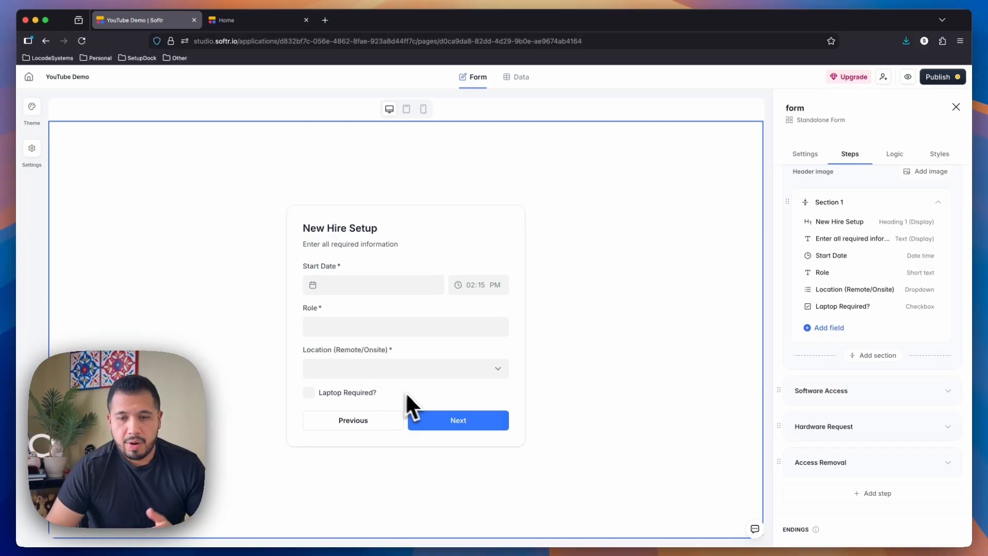
left_click(847, 392)
left_click(883, 407)
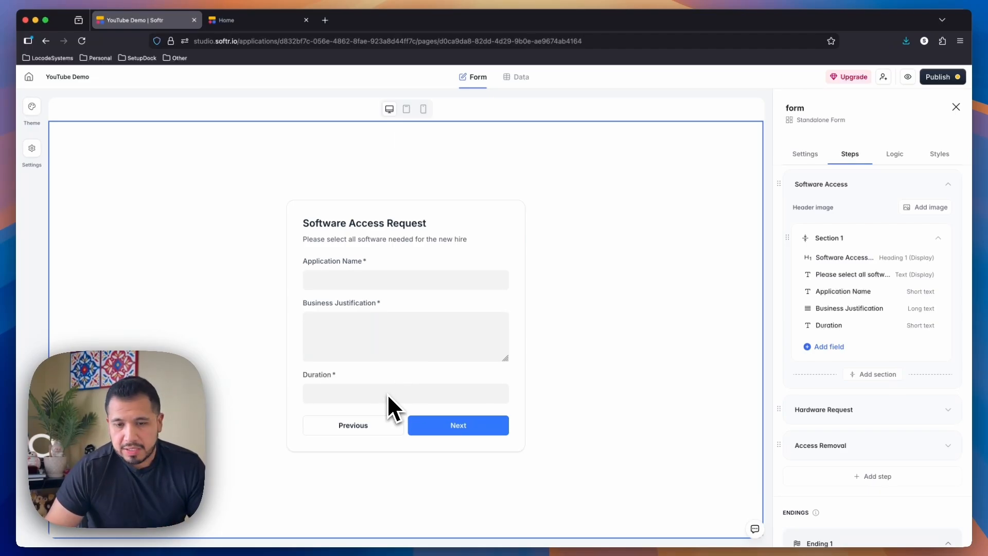
left_click(883, 415)
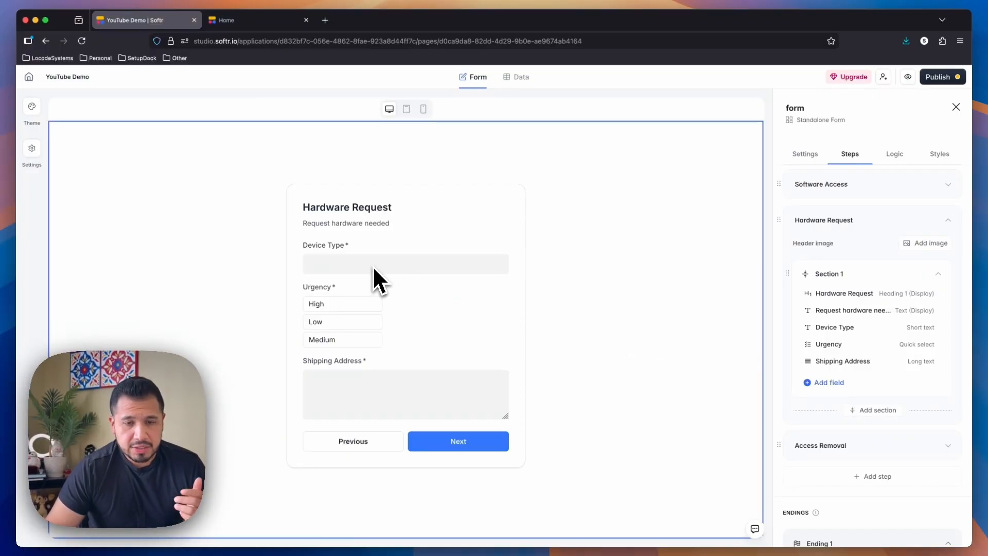
Step: Add the Employee Name and Department fields from the submissions table to Section 1 of the Access Removal step
left_click(856, 444)
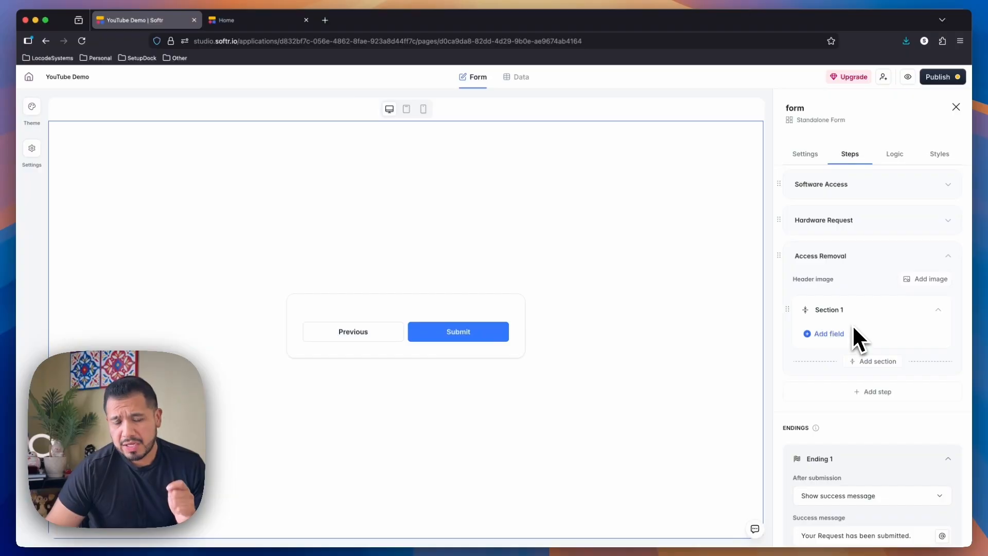
left_click(843, 335)
left_click(737, 342)
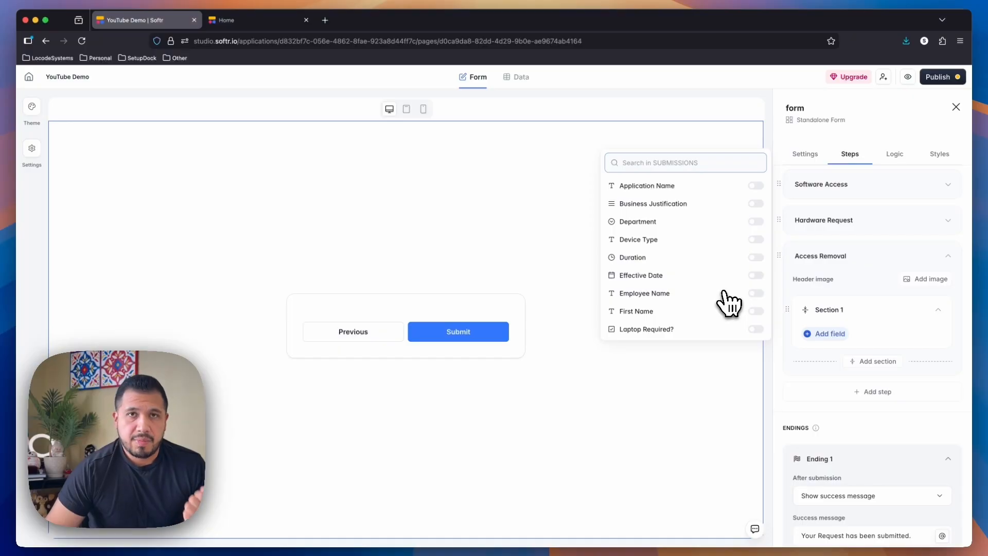
left_click(754, 294)
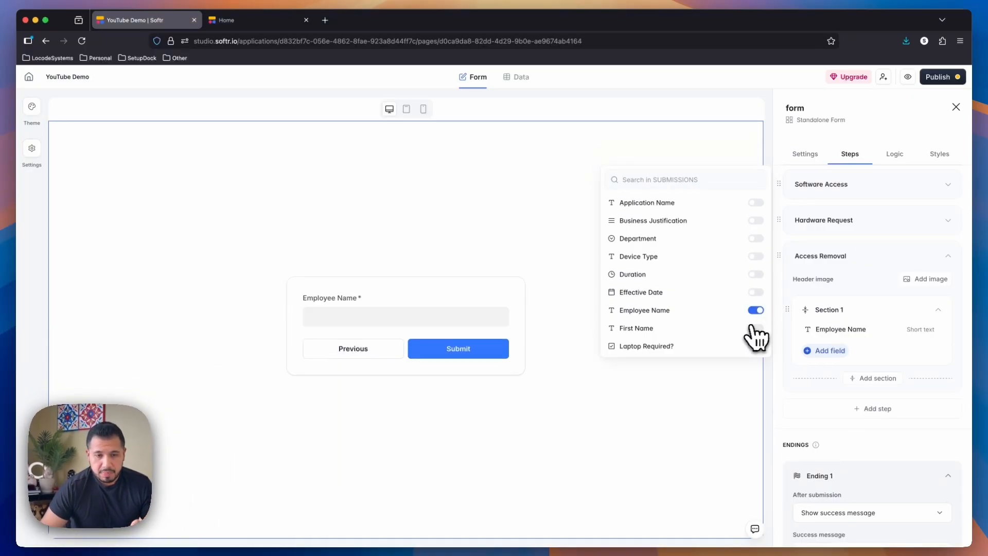
scroll(745, 341, "down", 1)
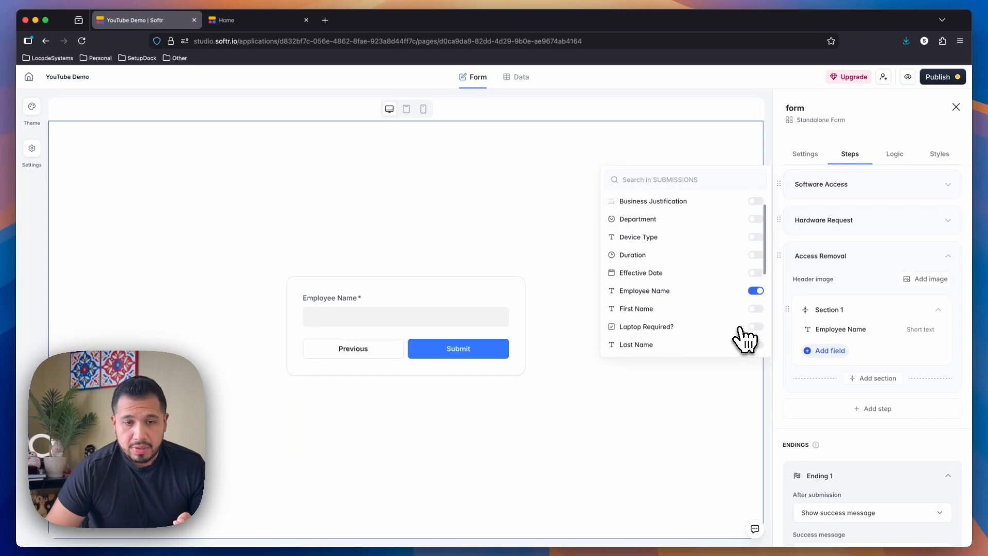
scroll(745, 339, "up", 1)
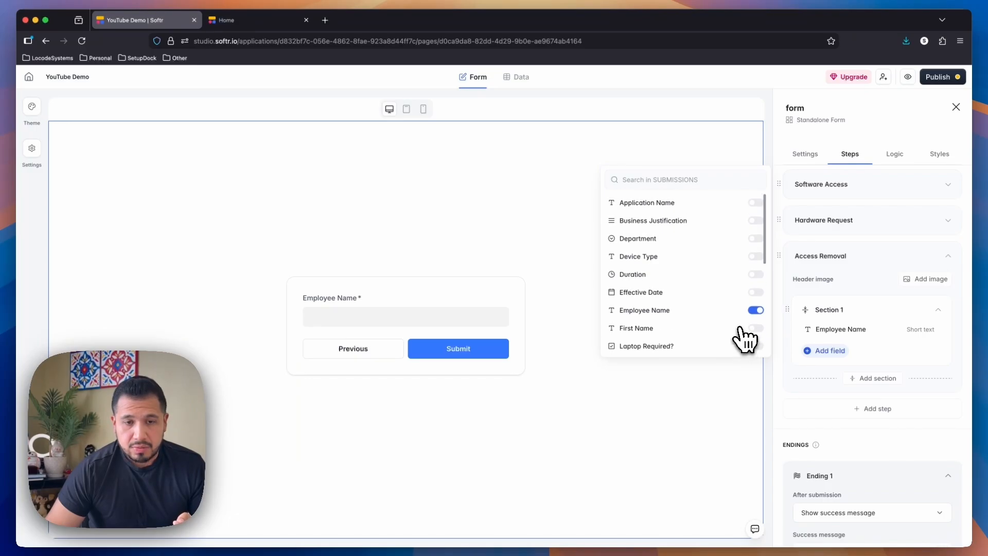
left_click(756, 238)
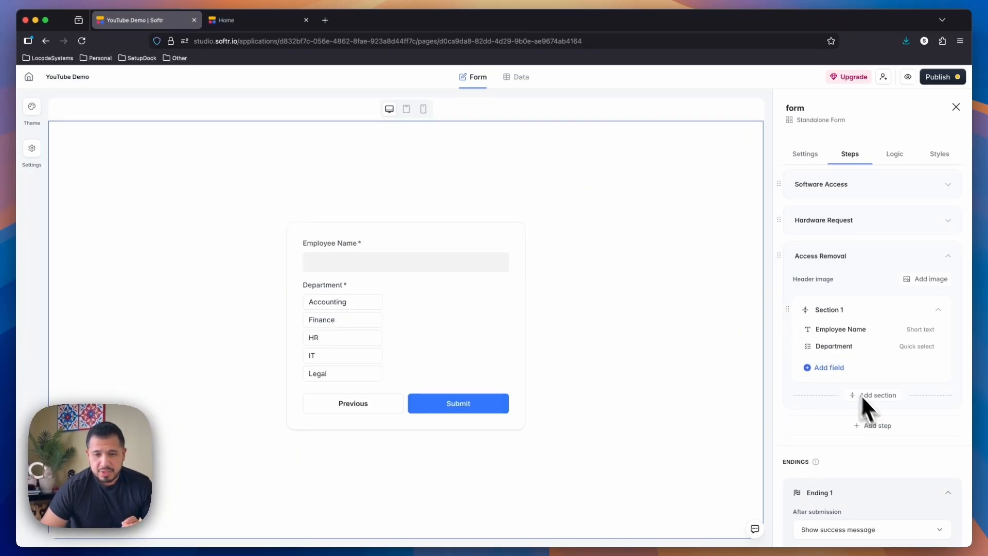
Step: Add the Business Justification field below Department in the Access Removal step
left_click(830, 367)
left_click(725, 394)
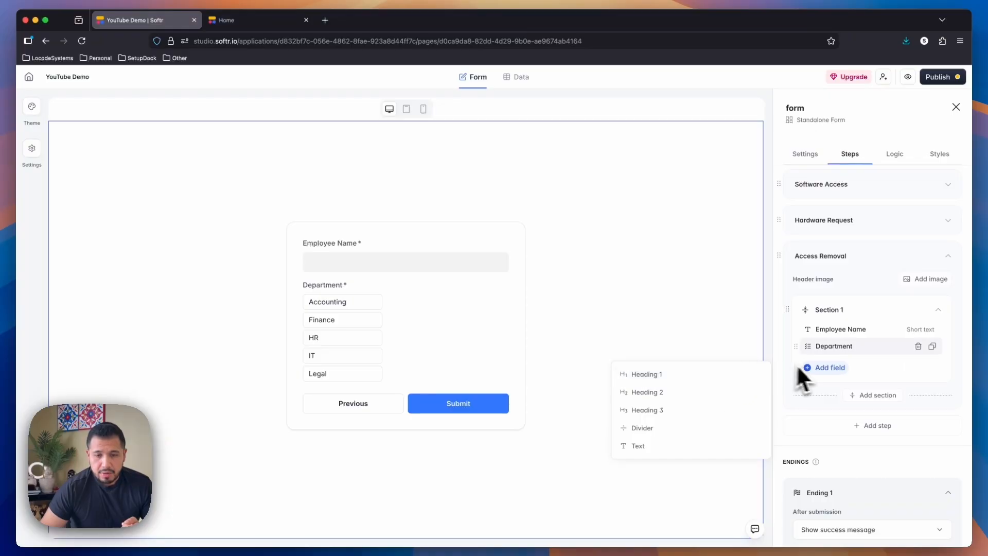
left_click(818, 367)
left_click(715, 373)
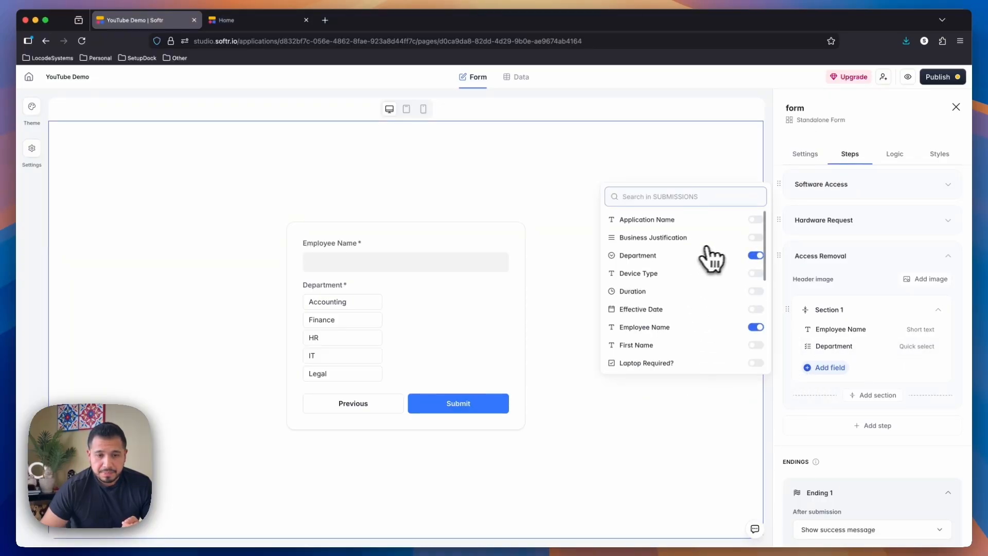
left_click(755, 237)
left_click(720, 175)
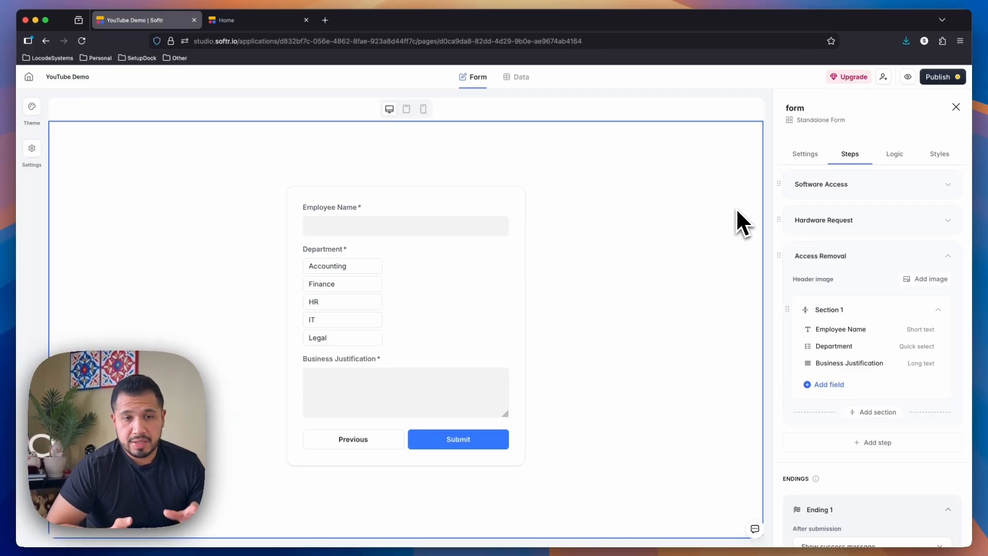
Step: Open the form's logic flow and review the conditional paths that follow the IT Access & Equipment Request step
left_click(905, 154)
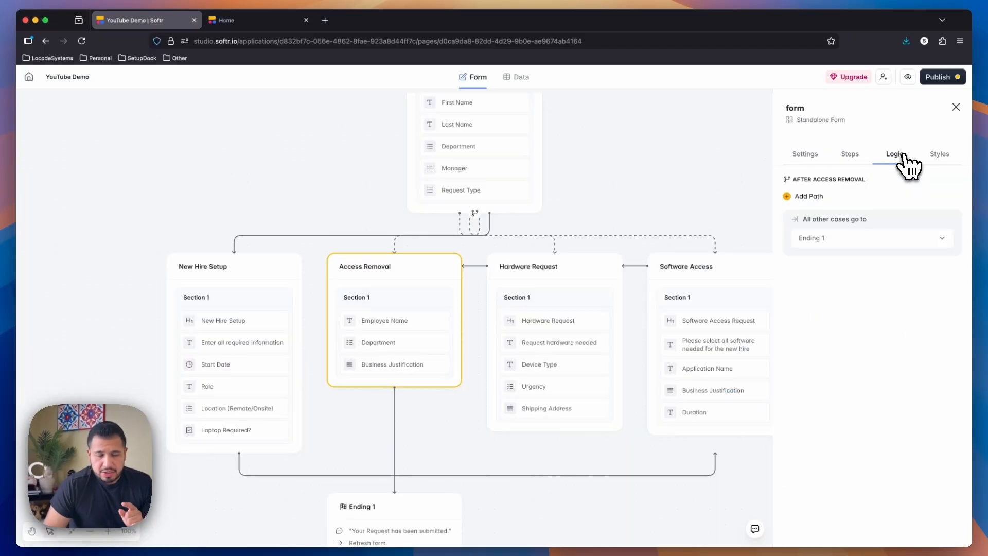
scroll(681, 194, "up", 3)
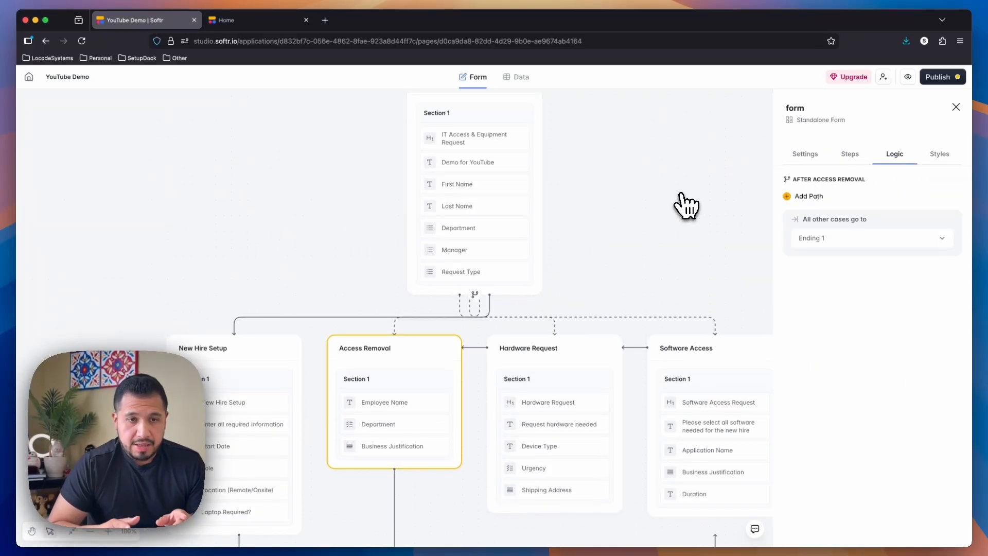
left_click(537, 107)
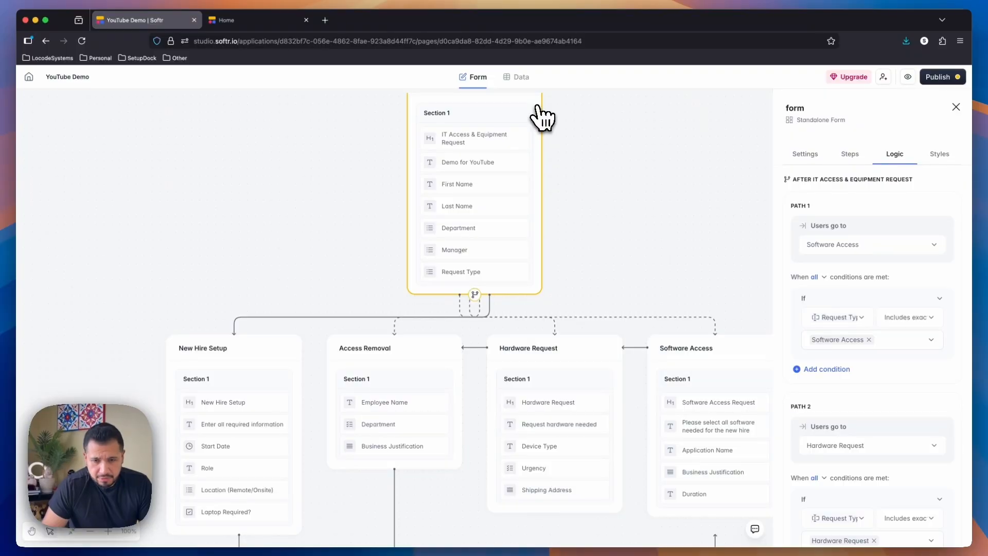
scroll(565, 137, "up", 2)
scroll(798, 276, "down", 4)
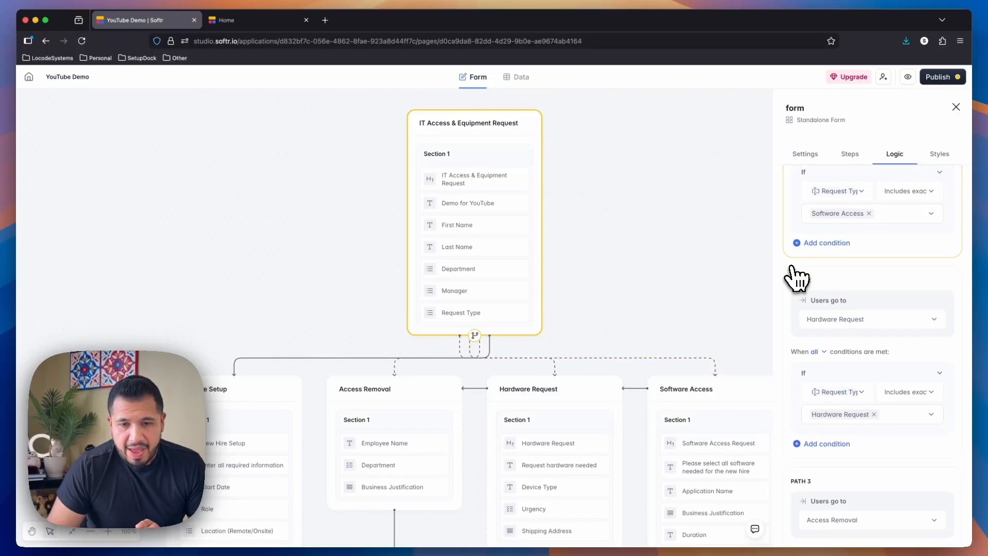
left_click(798, 279)
scroll(880, 296, "down", 2)
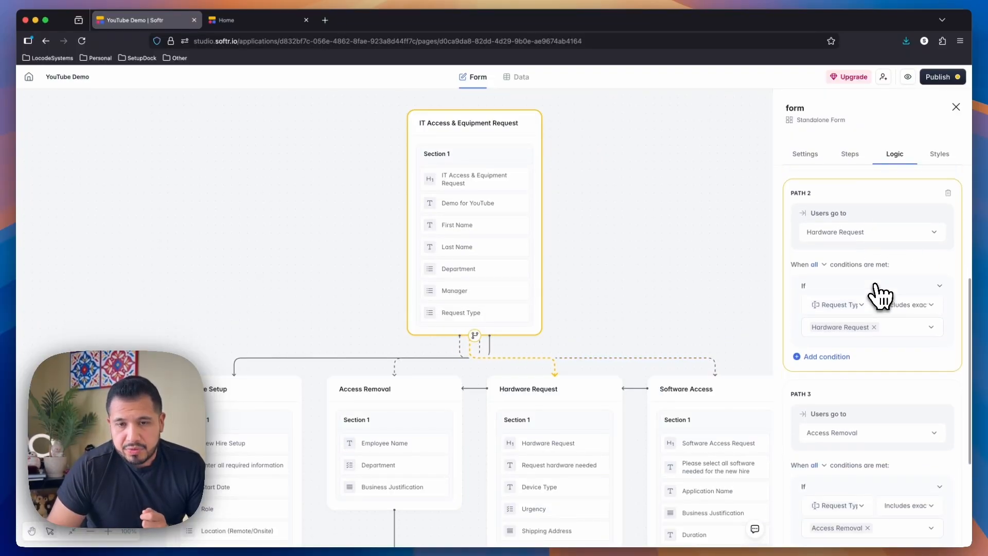
scroll(877, 288, "up", 4)
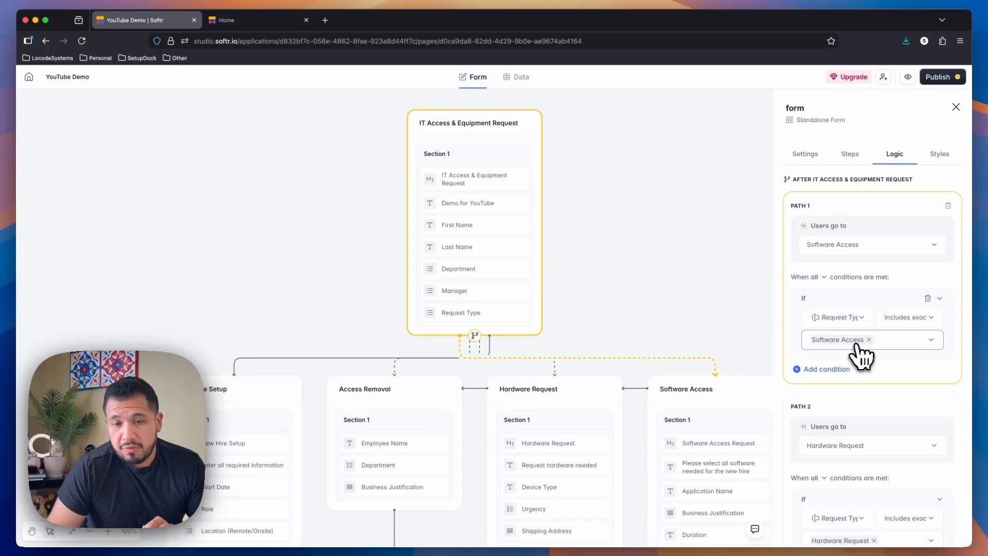
Step: Inspect the Path 1 condition's selectable form answers and custom value options without changing the condition
left_click(932, 343)
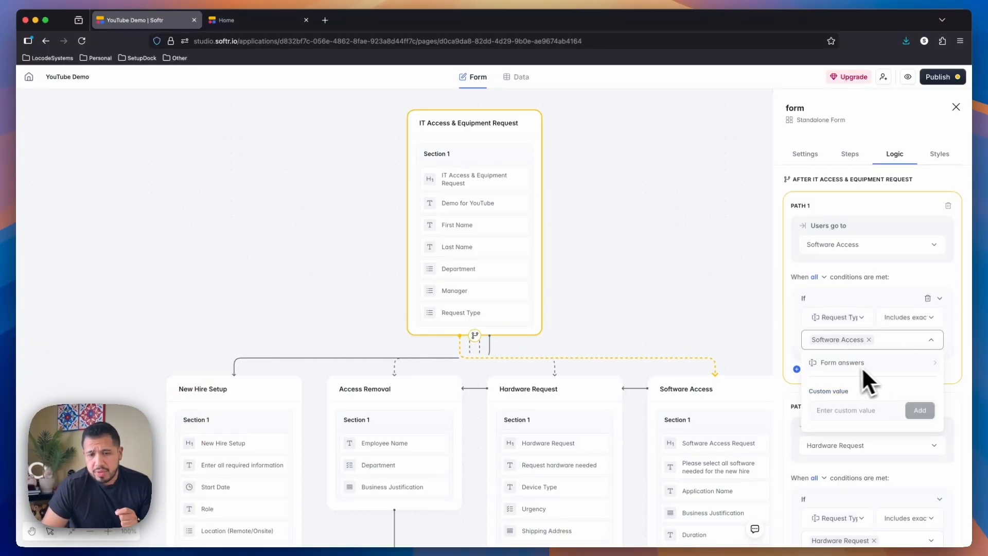
left_click(797, 314)
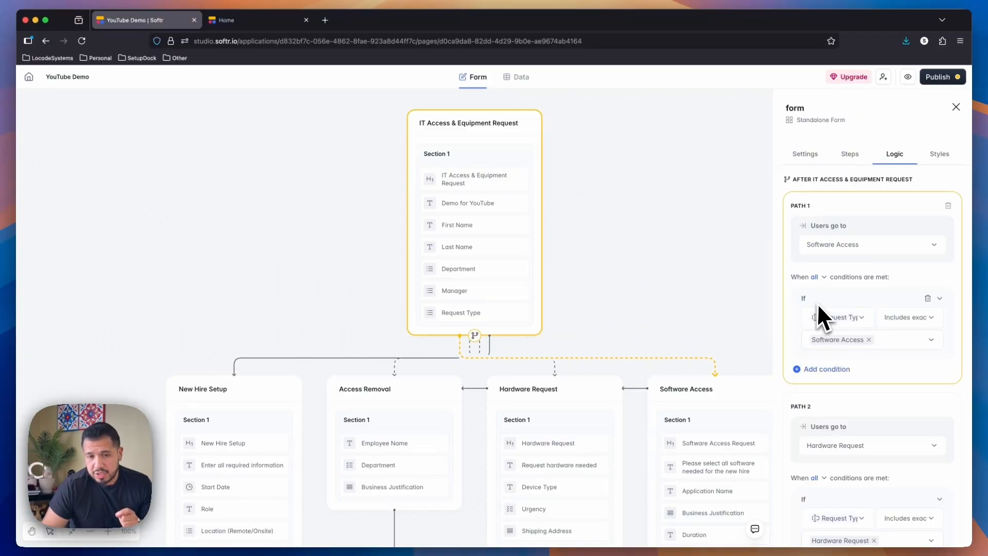
left_click(870, 323)
scroll(900, 418, "down", 1)
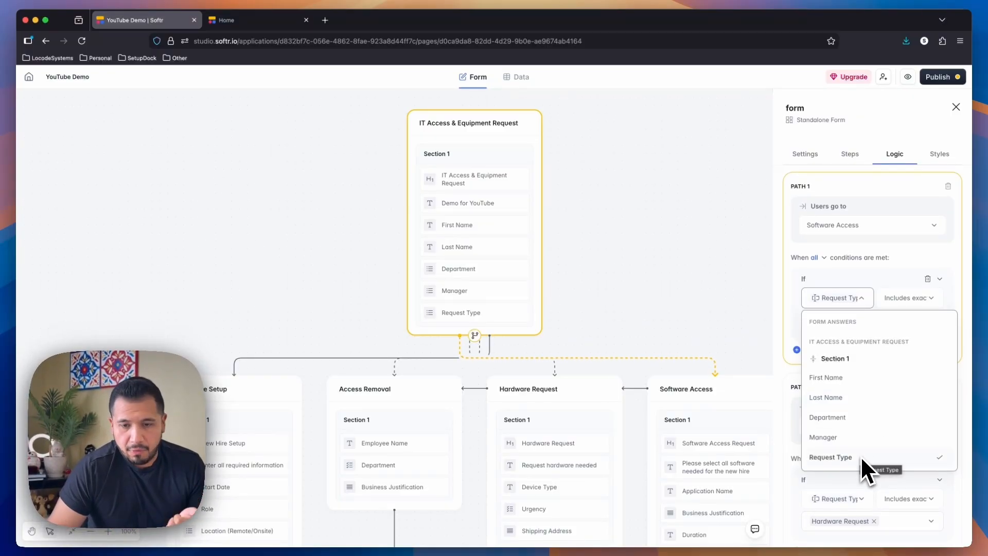
left_click(846, 271)
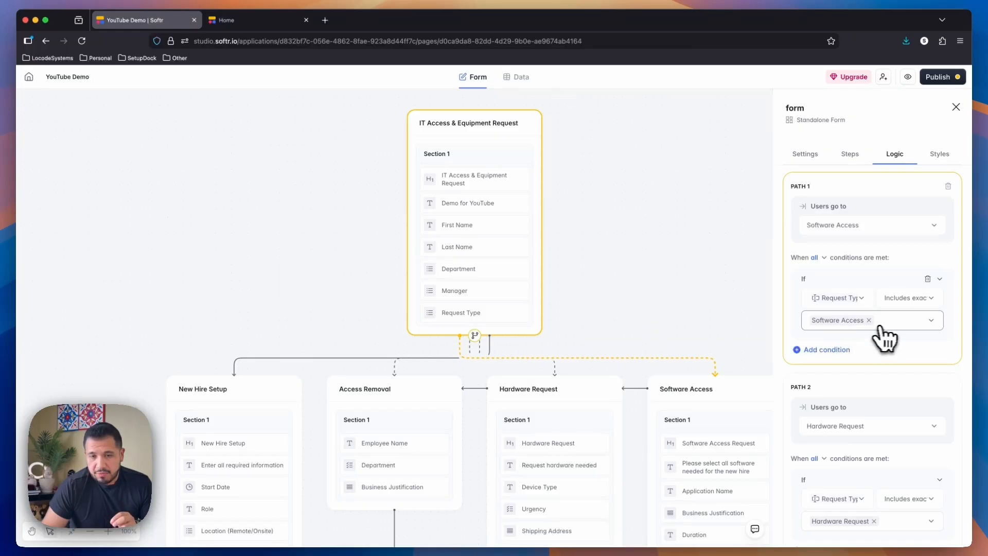
left_click(922, 326)
left_click(870, 392)
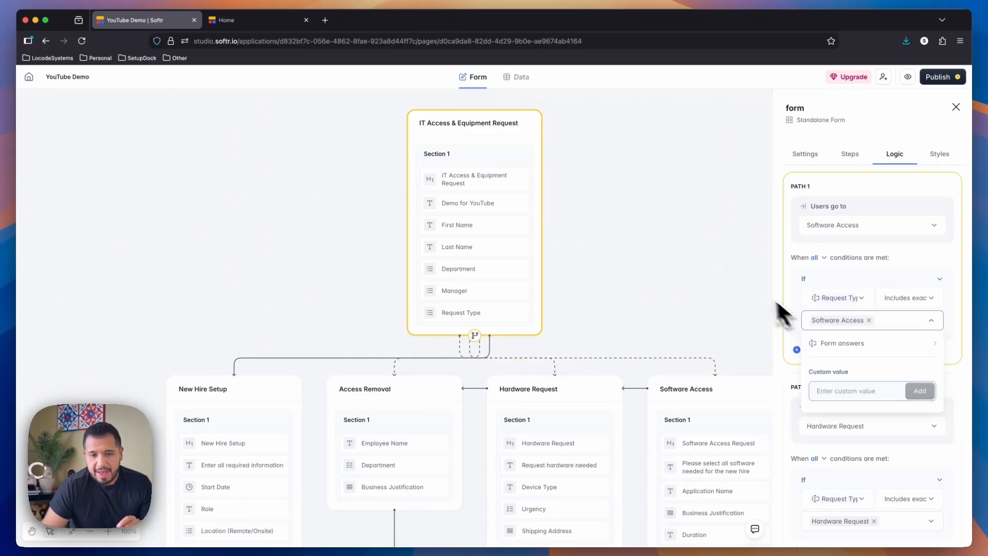
left_click(755, 298)
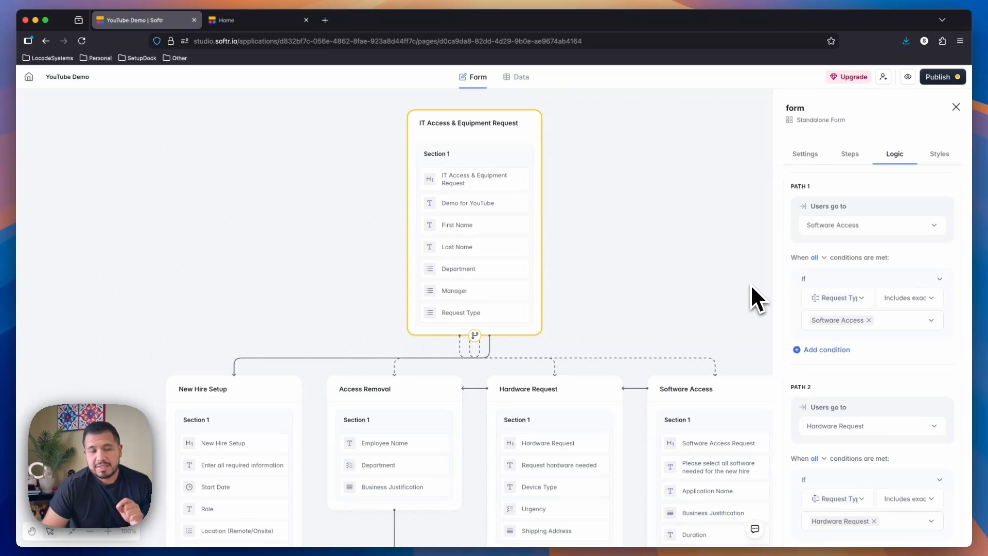
Step: Check the Request Type field's select options in the form's data table and discard any field setting changes
left_click(516, 79)
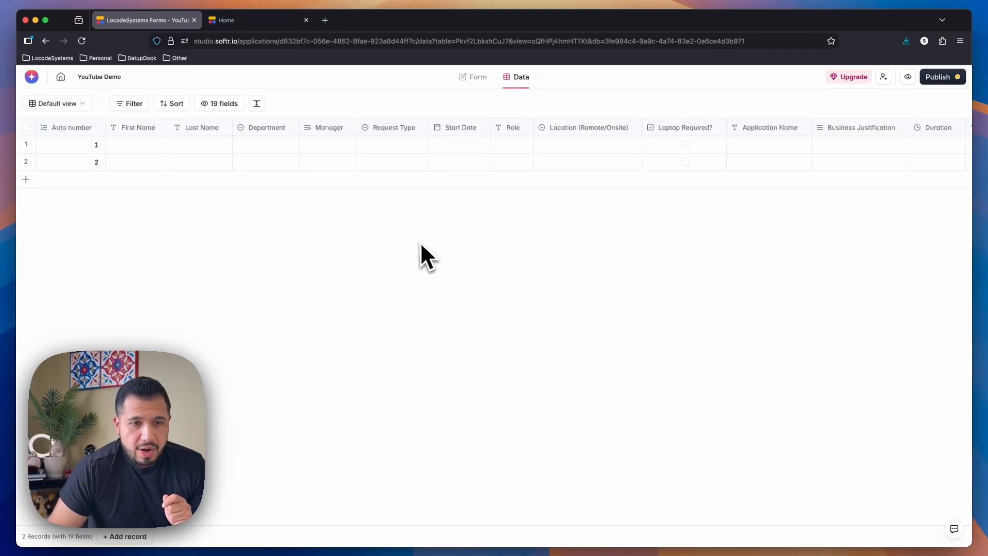
left_click(394, 129)
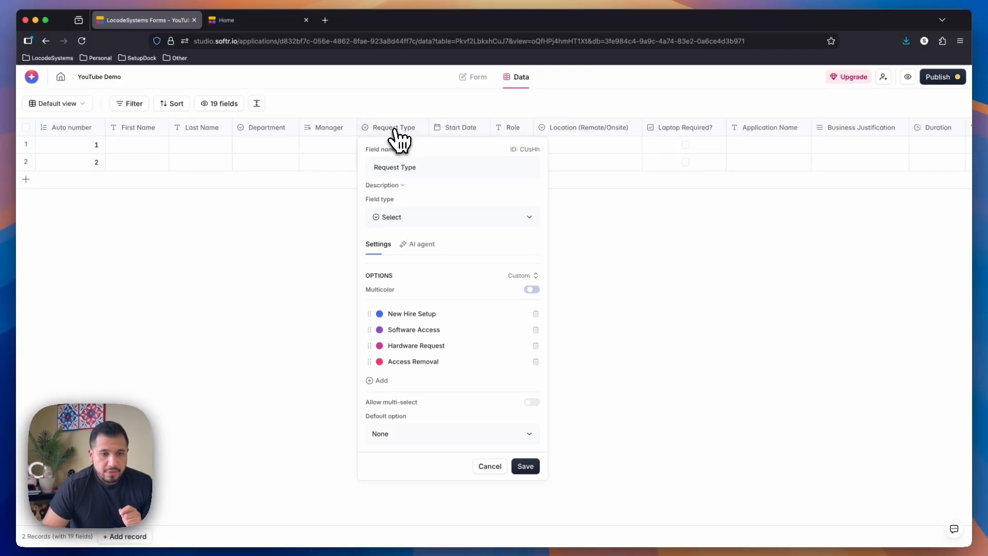
left_click(419, 314)
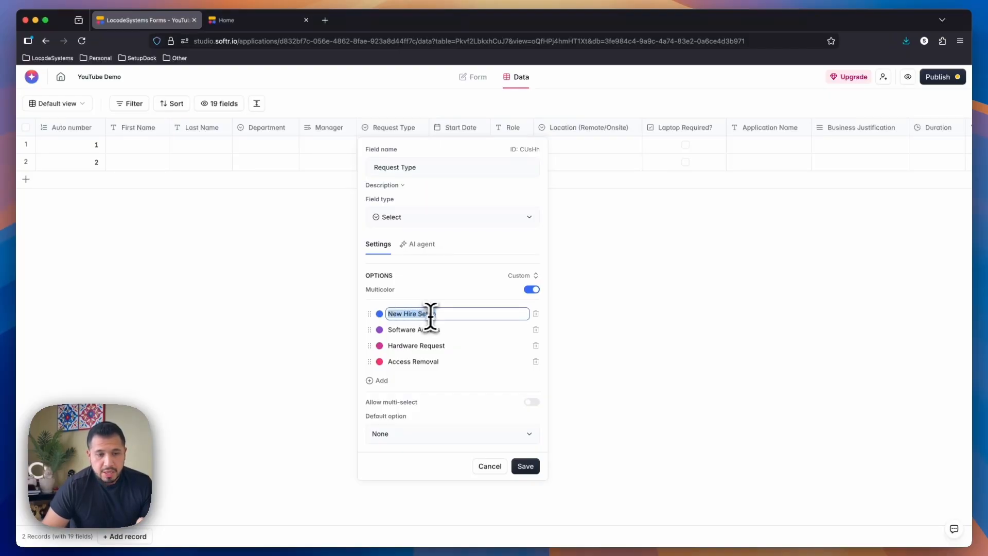
left_click(441, 315)
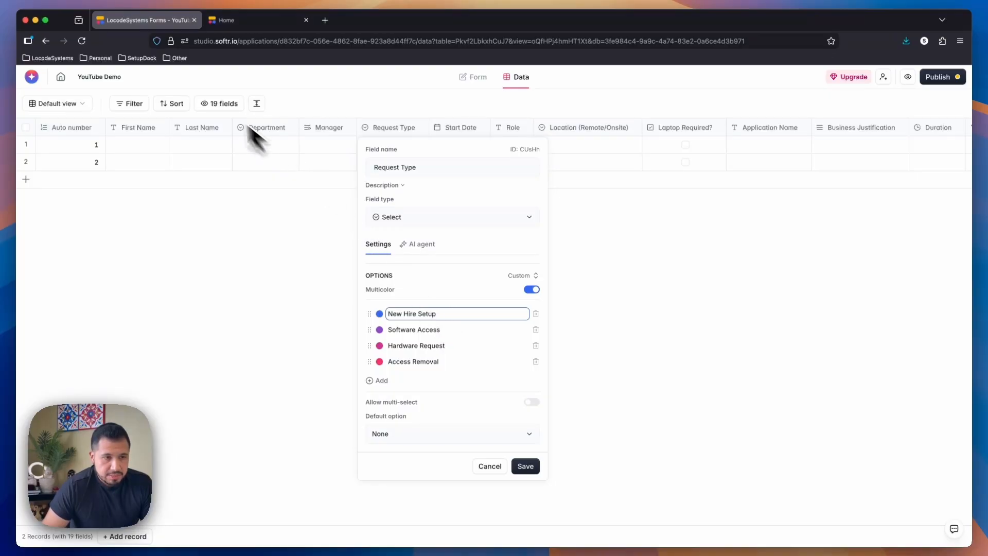
left_click(484, 77)
left_click(483, 78)
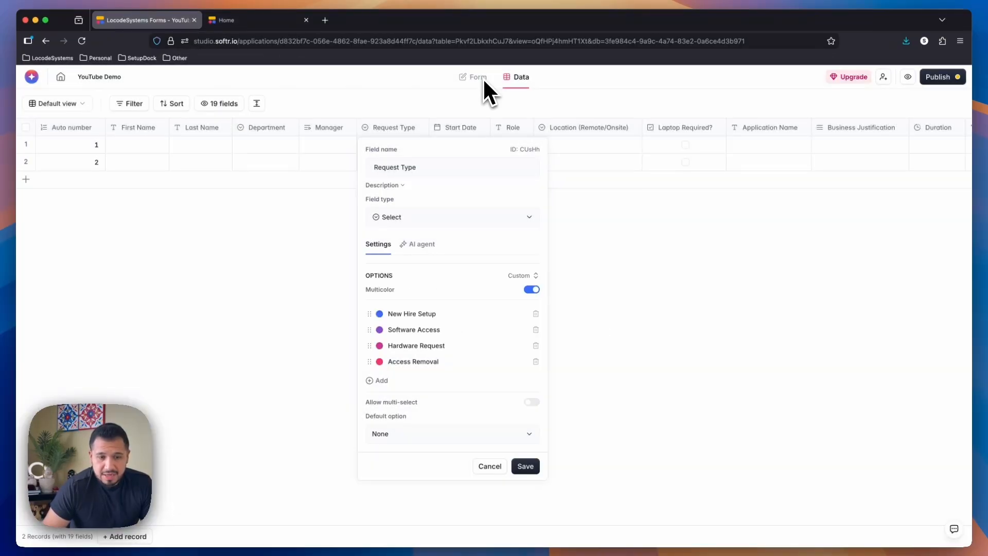
left_click(484, 78)
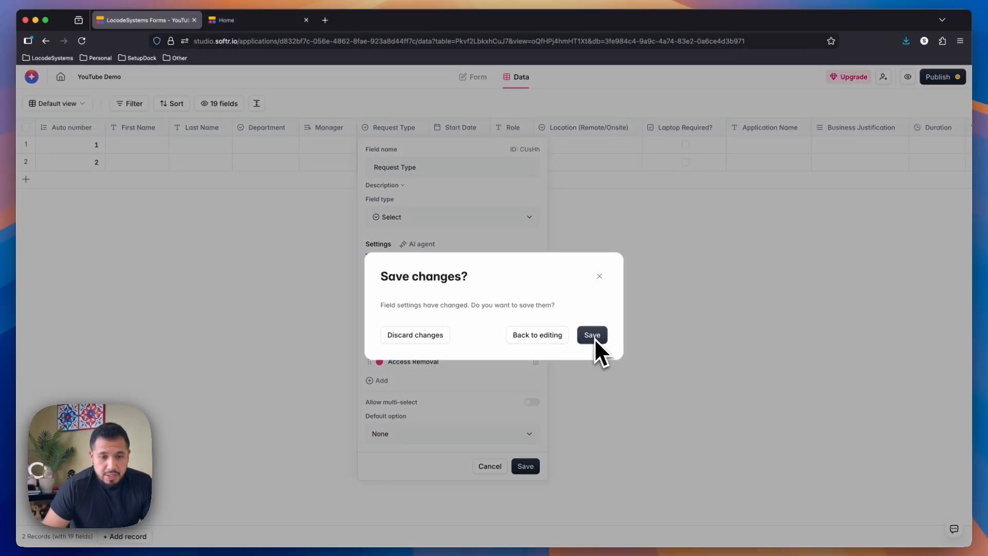
left_click(418, 336)
Step: Return to the form's logic flow and review how the first step's paths branch to the request steps
left_click(473, 80)
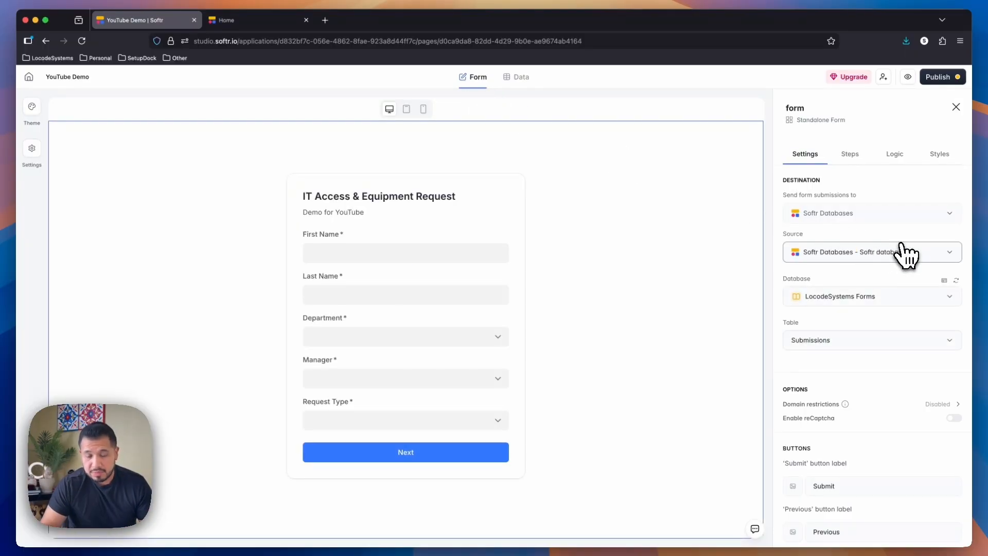
left_click(898, 155)
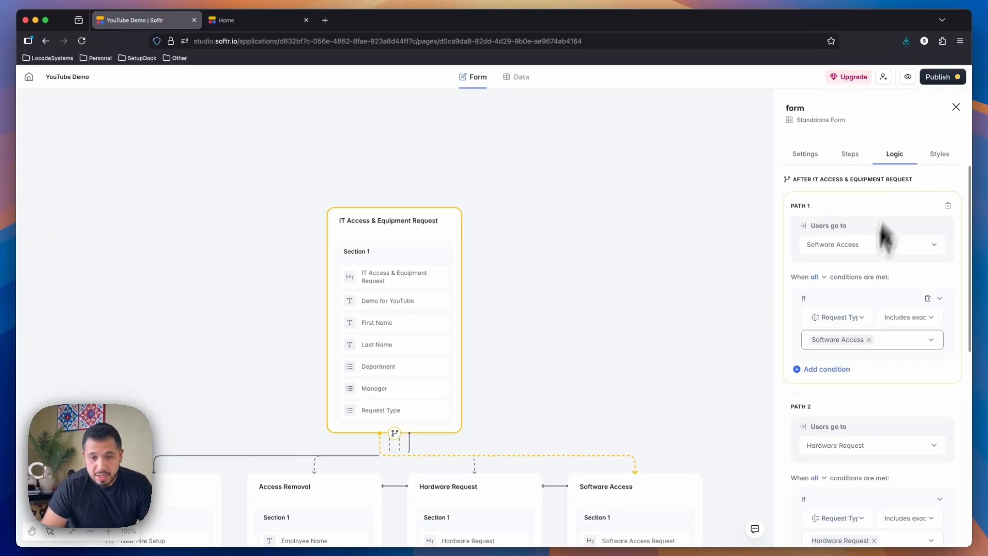
scroll(464, 379, "down", 5)
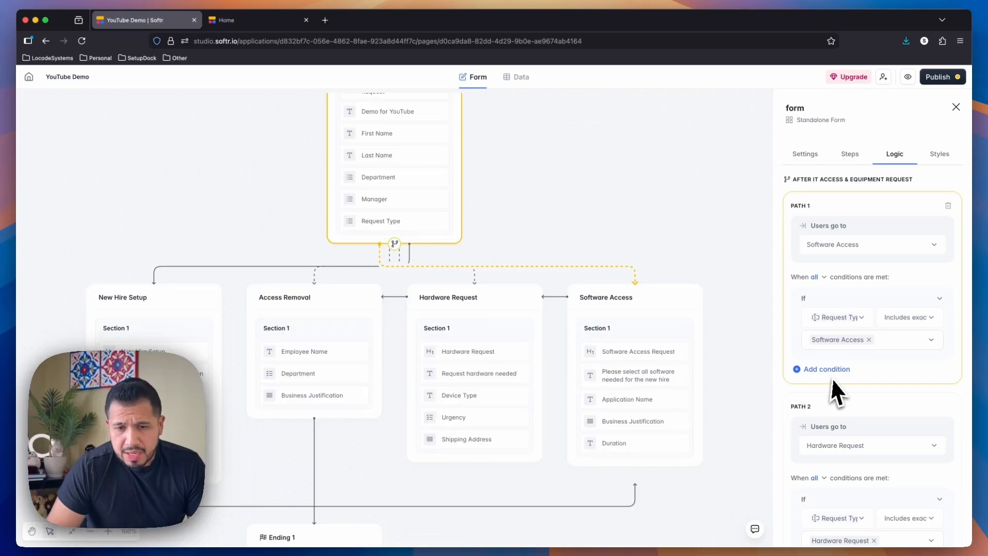
Step: Review the destinations and Request Type conditions of Paths 1 to 3 and the default path after the IT Access & Equipment Request step
scroll(833, 383, "down", 2)
scroll(833, 383, "down", 2)
scroll(832, 383, "up", 3)
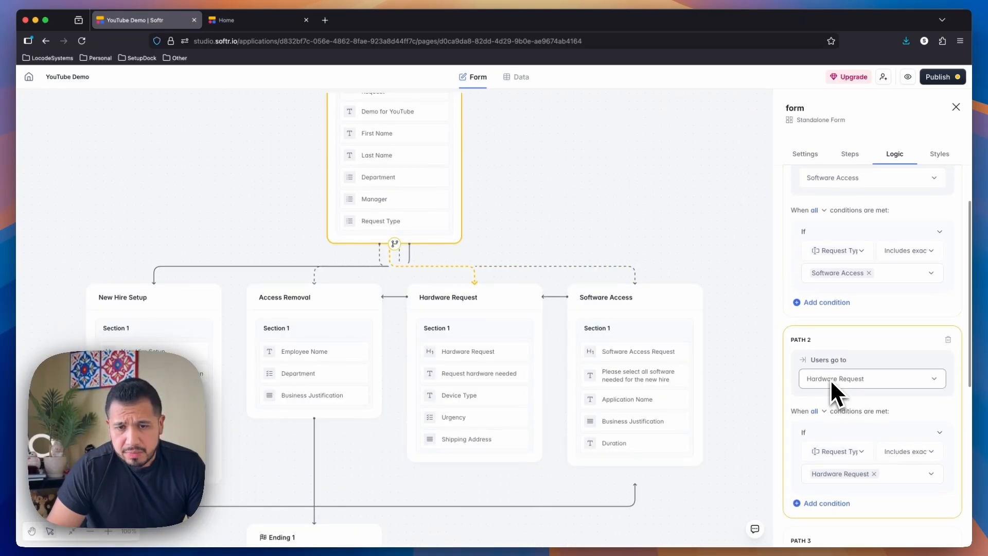
scroll(833, 394, "down", 2)
scroll(830, 379, "down", 1)
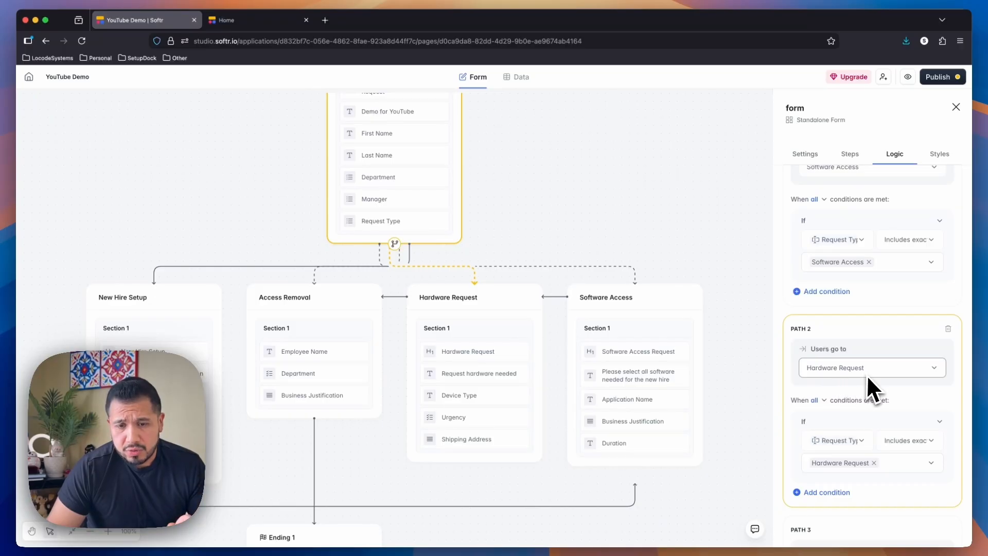
scroll(883, 406, "down", 2)
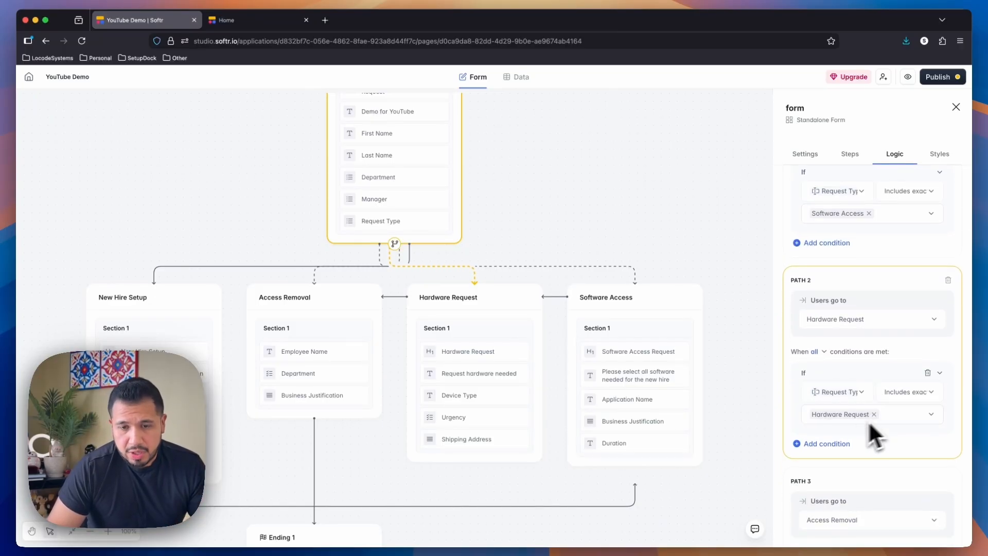
scroll(891, 419, "down", 5)
scroll(893, 419, "down", 3)
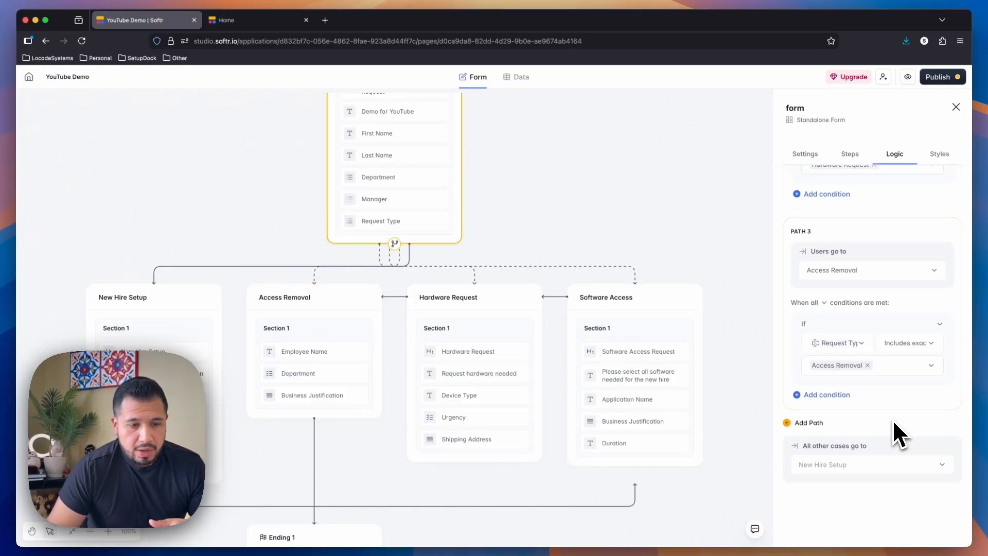
scroll(663, 403, "down", 5)
scroll(662, 403, "up", 5)
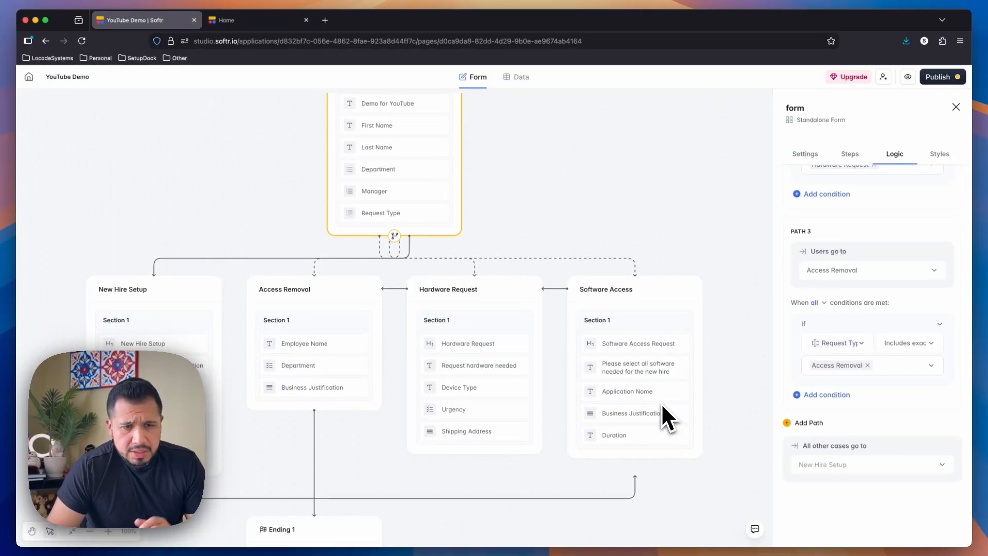
Step: Check where the New Hire Setup, Access Removal and Hardware Request steps lead, including the destination options available after Hardware Request
scroll(662, 403, "up", 5)
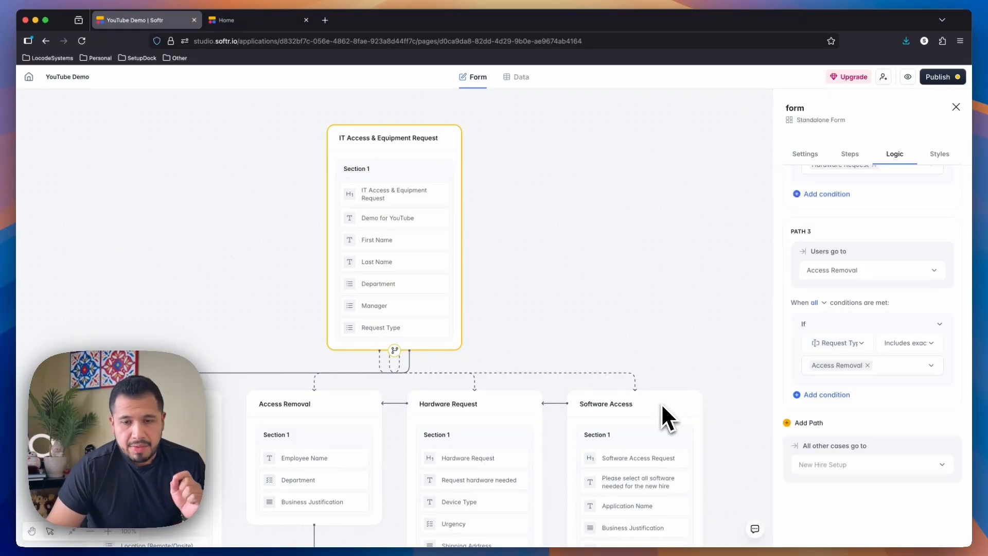
scroll(653, 323, "down", 4)
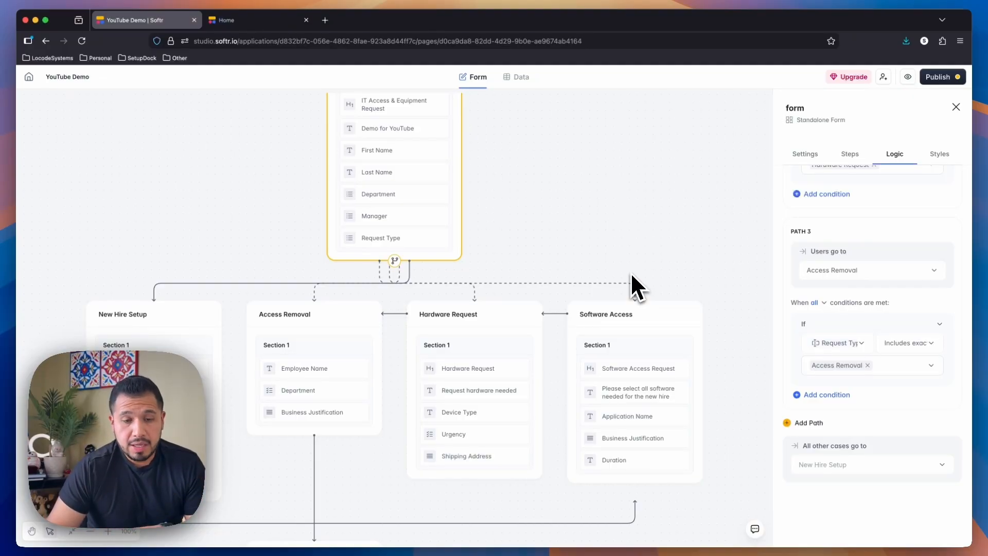
scroll(633, 278, "down", 7)
left_click(172, 216)
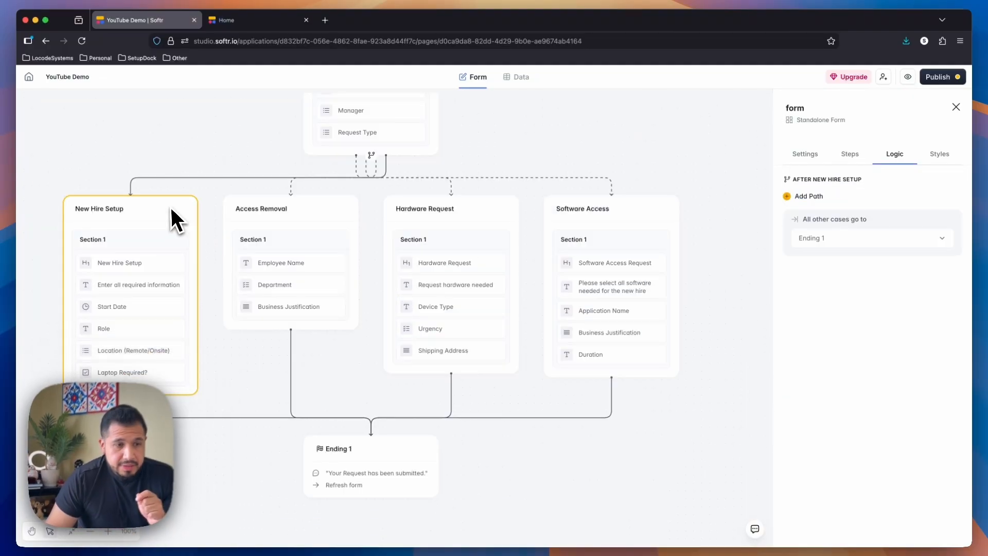
left_click(297, 219)
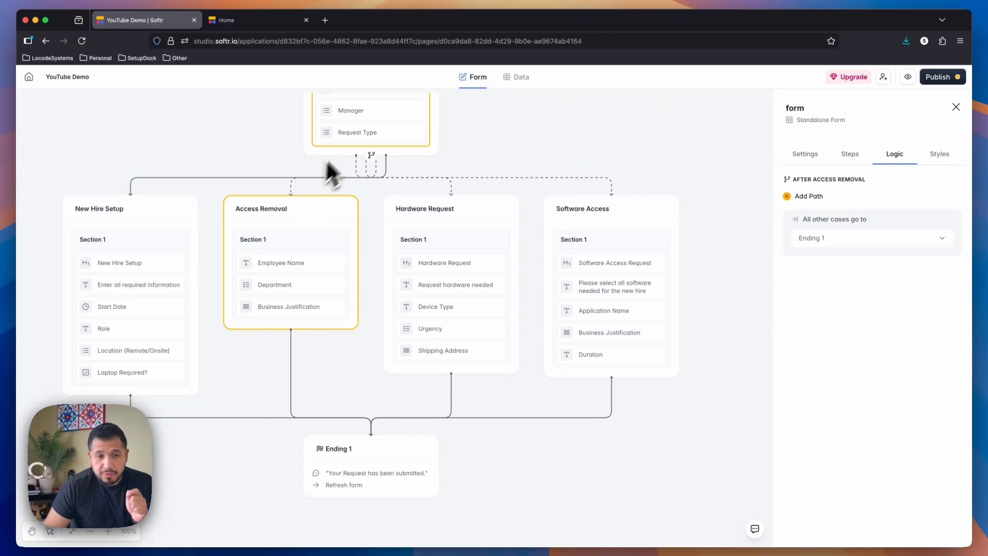
left_click(435, 229)
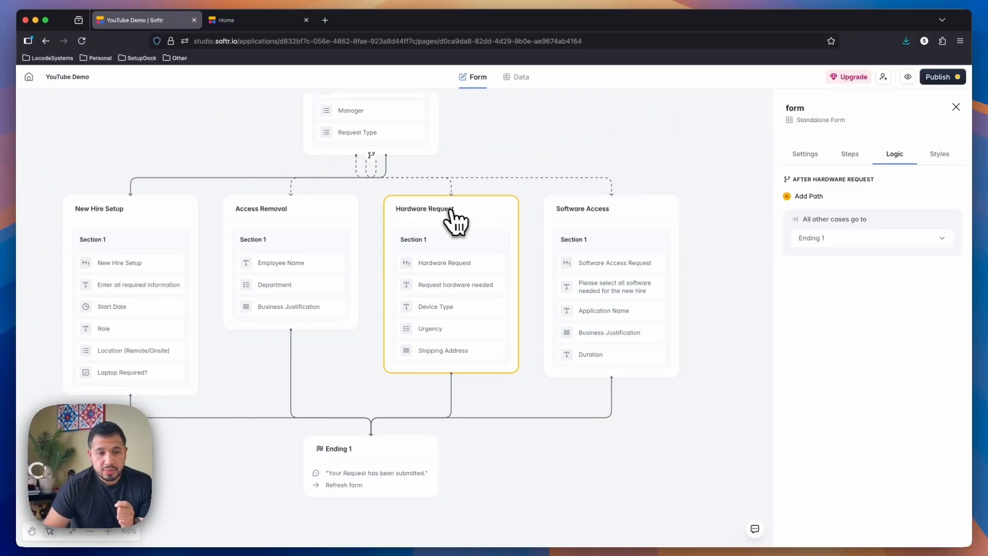
left_click(826, 241)
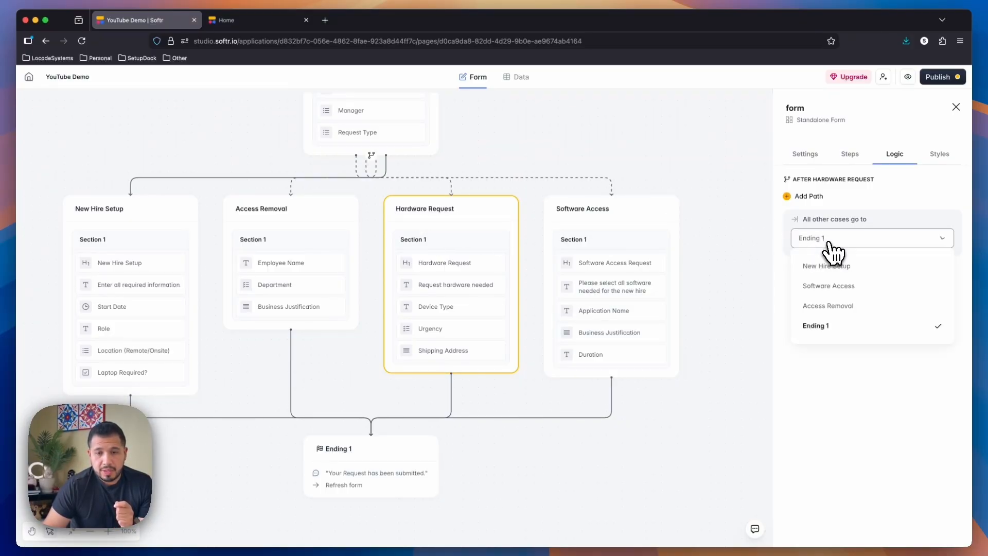
left_click(833, 375)
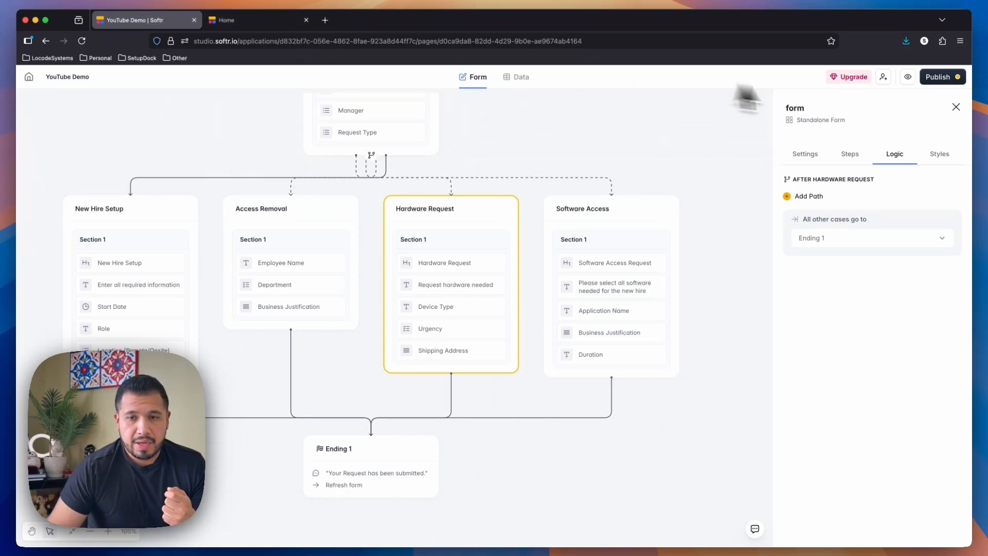
Step: Preview the form and fill in the requester's first and last name, department IT, and the manager's name
left_click(908, 77)
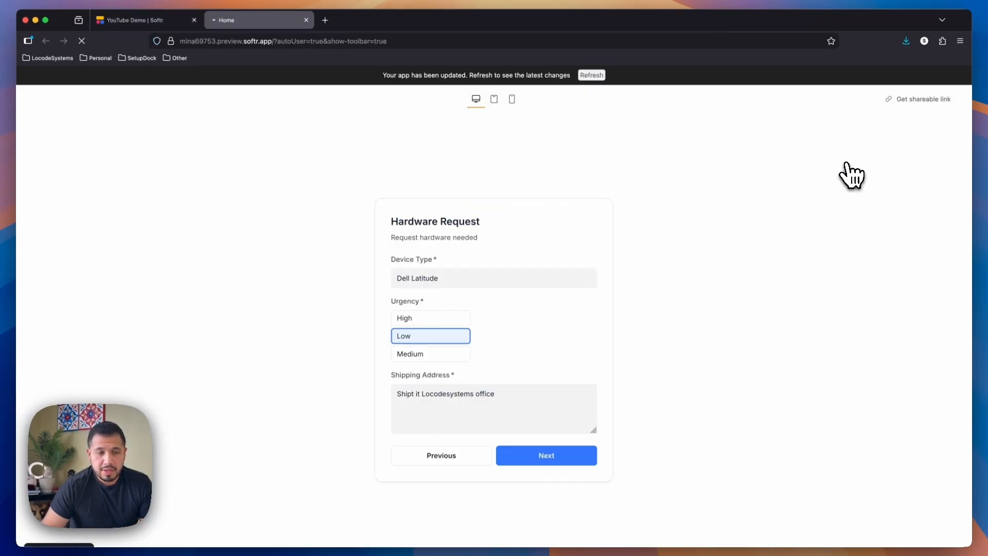
left_click(437, 246)
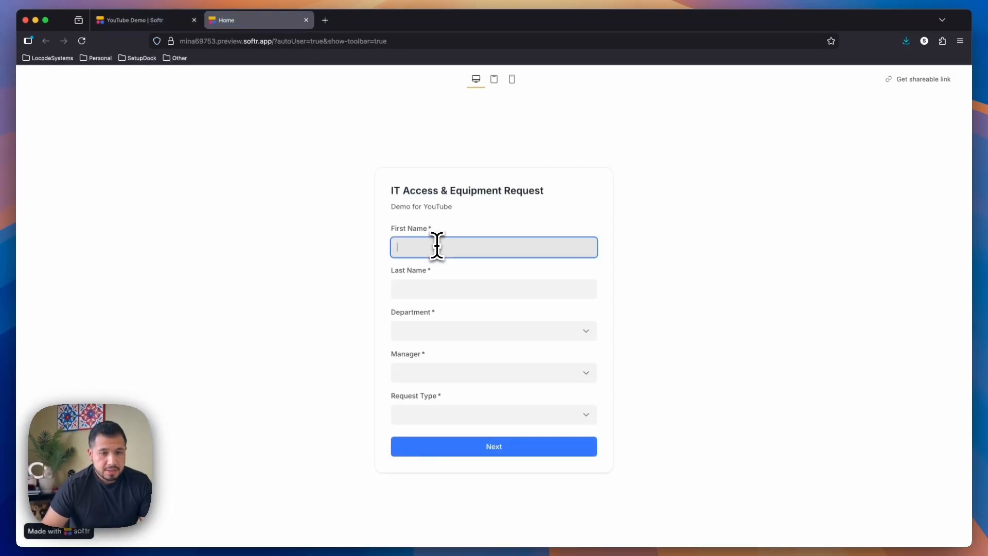
type("Wil")
key("Tab")
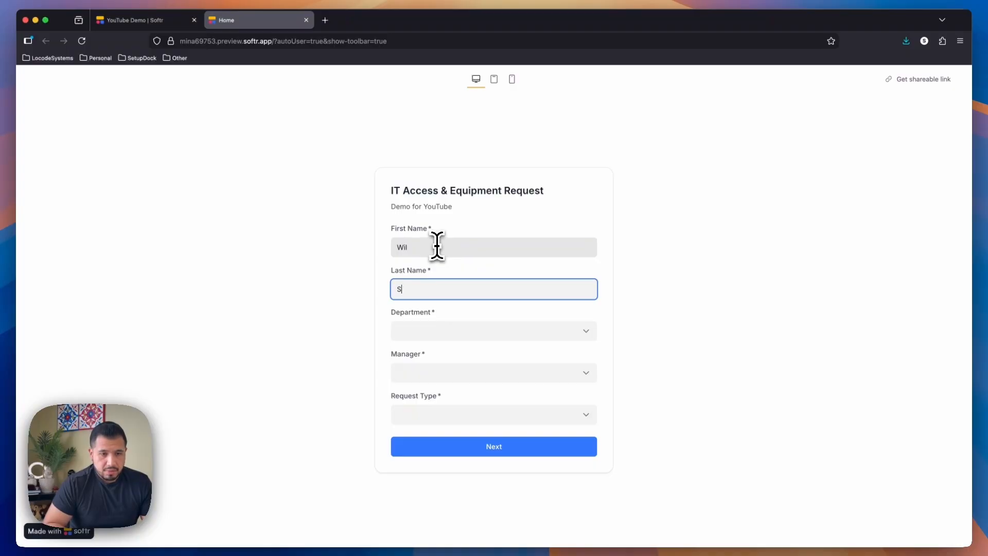
key("Tab")
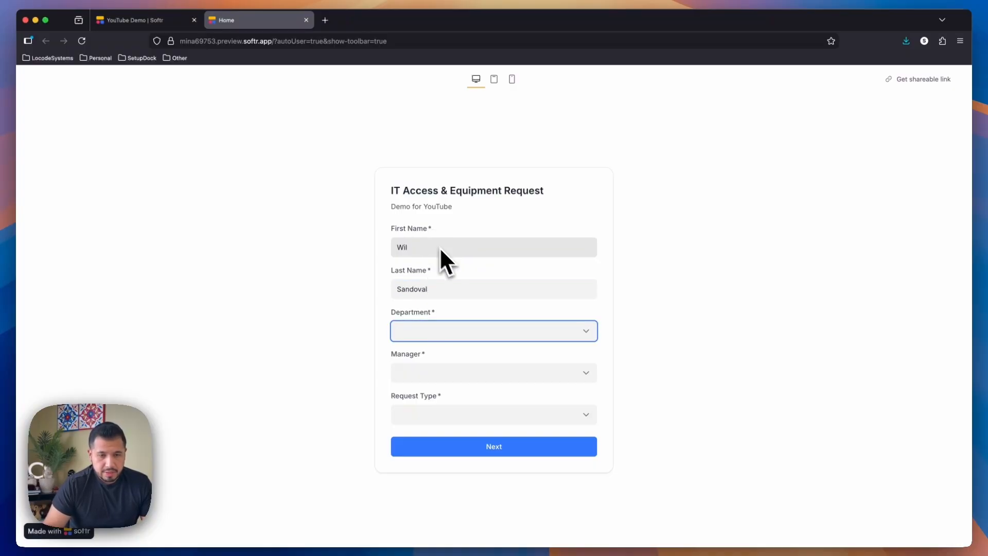
left_click(588, 331)
left_click(475, 401)
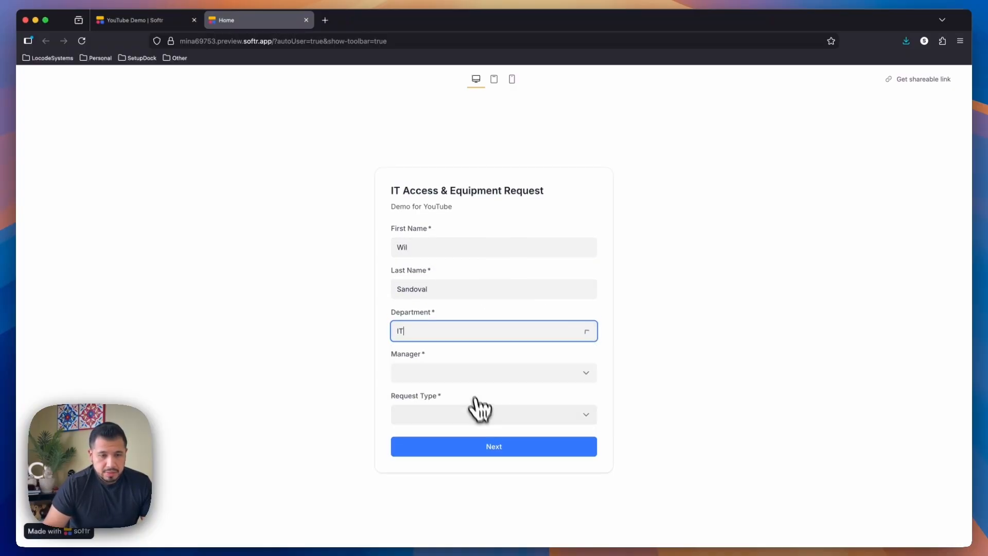
left_click(463, 372)
left_click(468, 401)
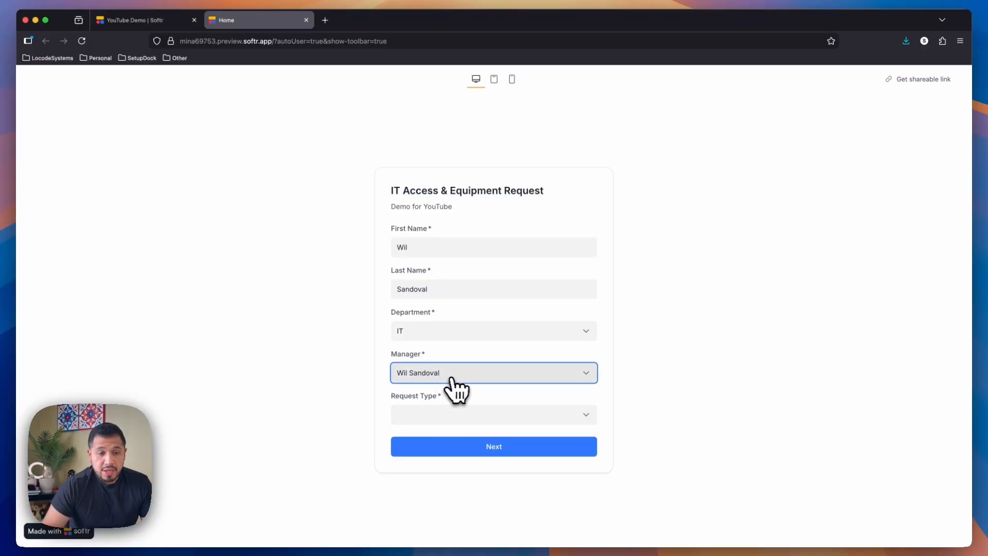
Step: Switch back to the Softr studio and open the Managers table in the LocodeSystems Forms database
left_click(154, 21)
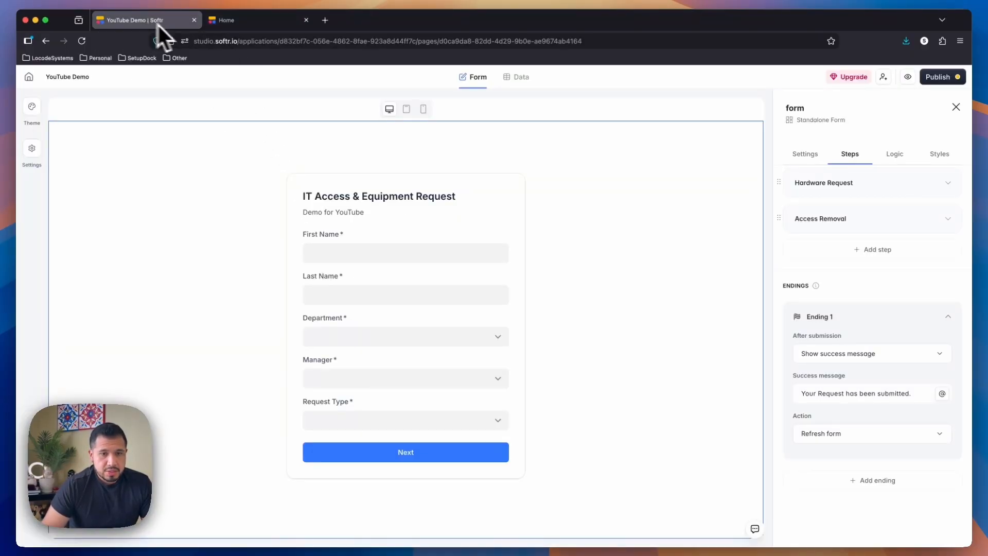
left_click(525, 79)
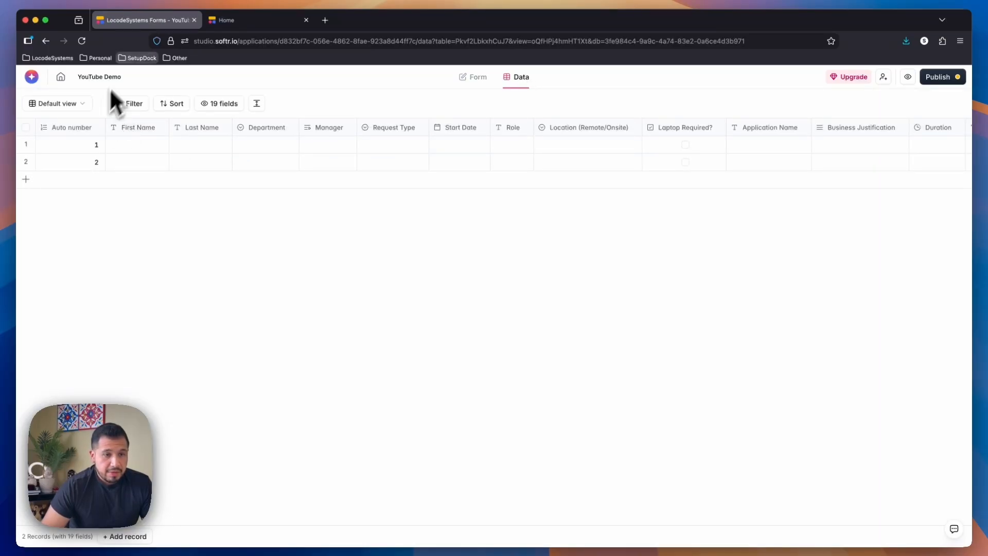
left_click(475, 77)
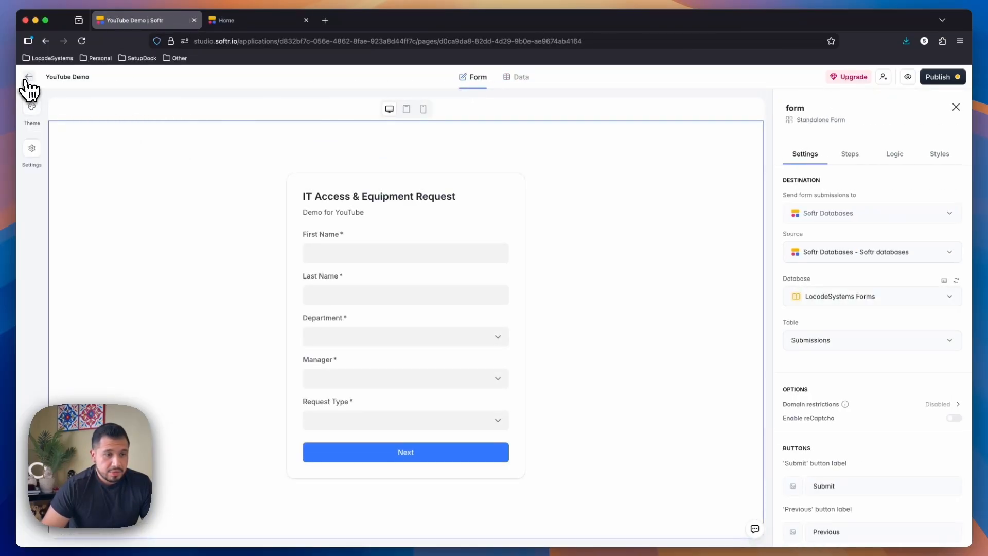
left_click(29, 77)
left_click(66, 138)
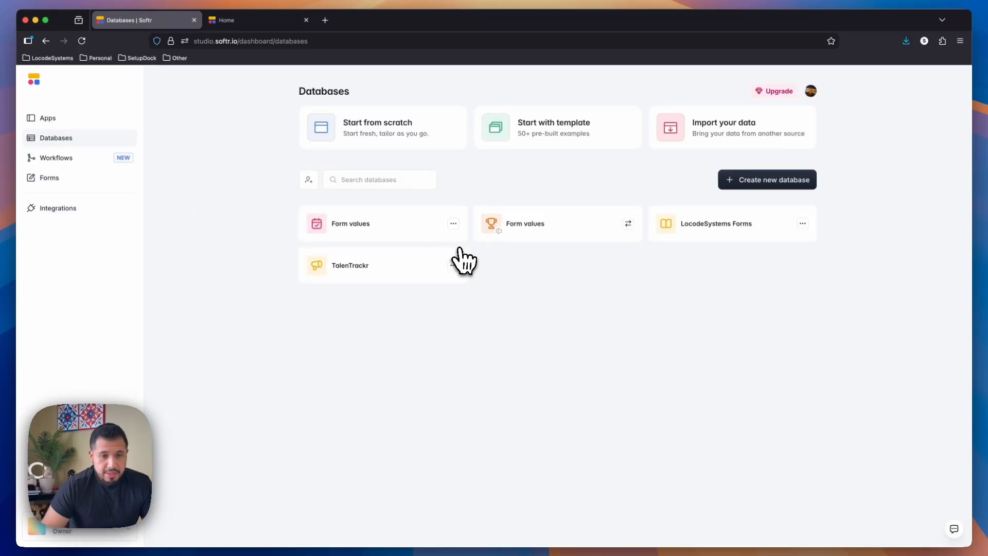
left_click(718, 236)
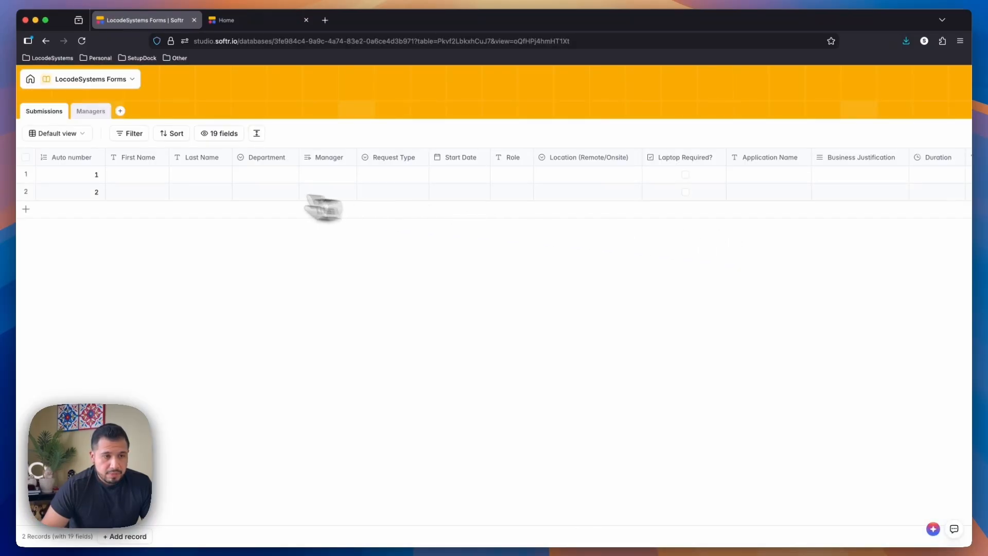
left_click(93, 112)
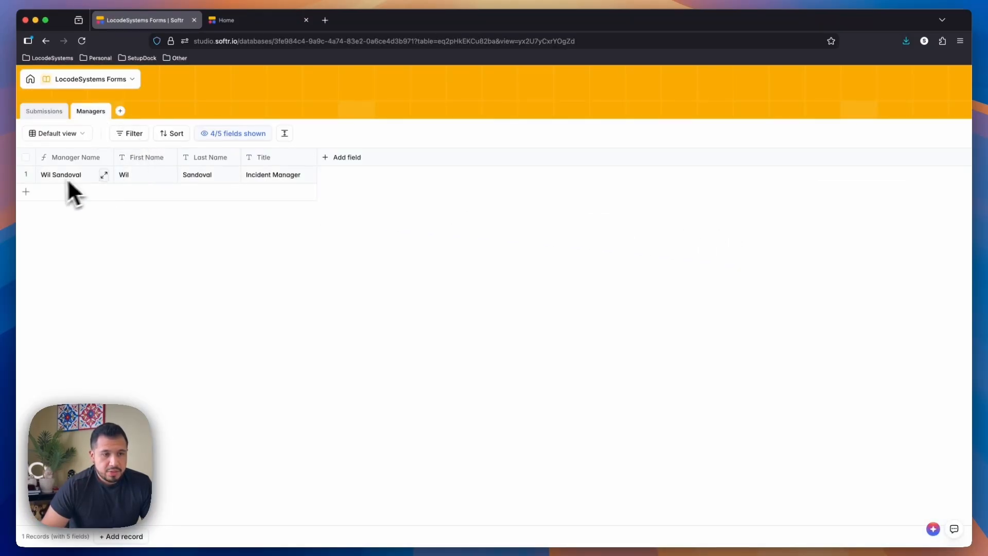
Step: Inspect the Manager field and its first record's cell in the Submissions table
left_click(44, 111)
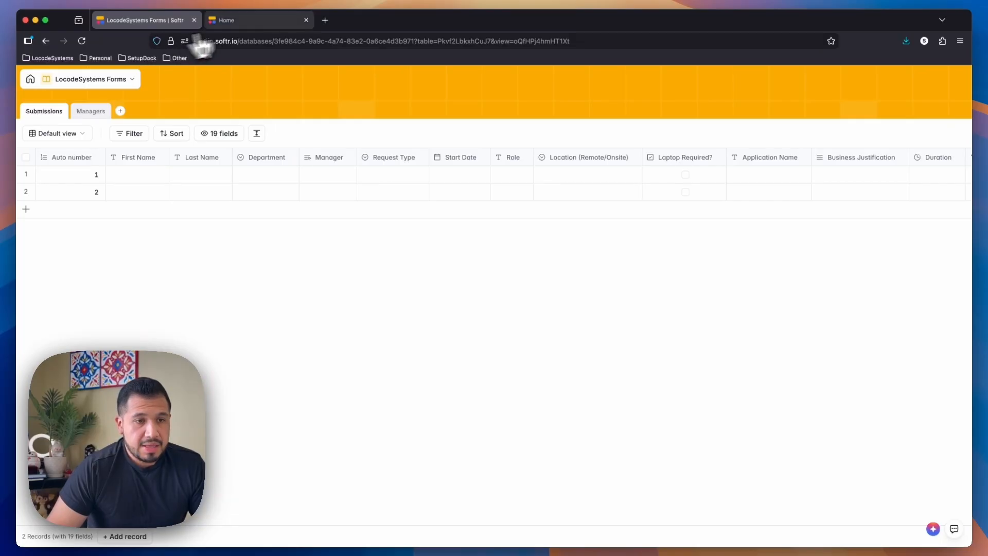
left_click(340, 158)
left_click(274, 268)
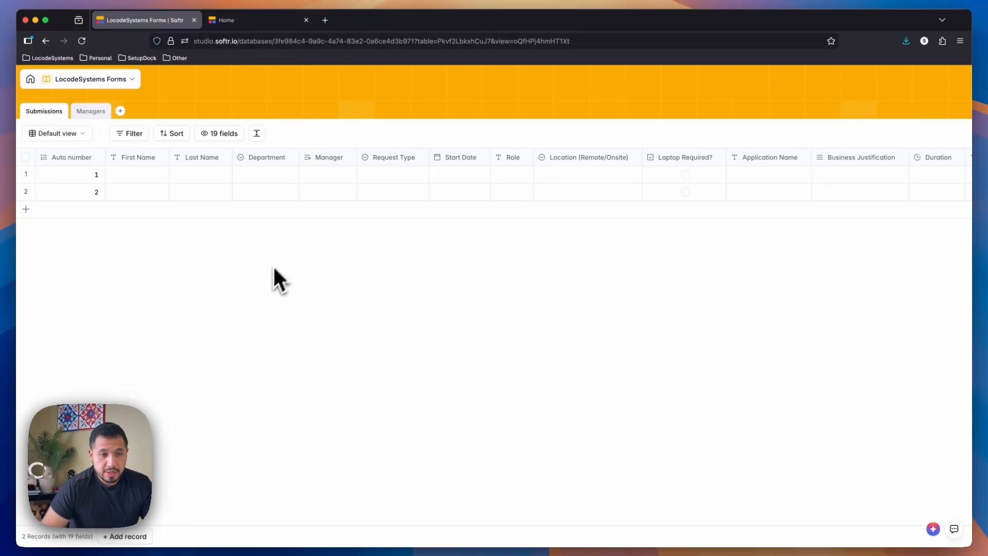
left_click(323, 174)
left_click(231, 292)
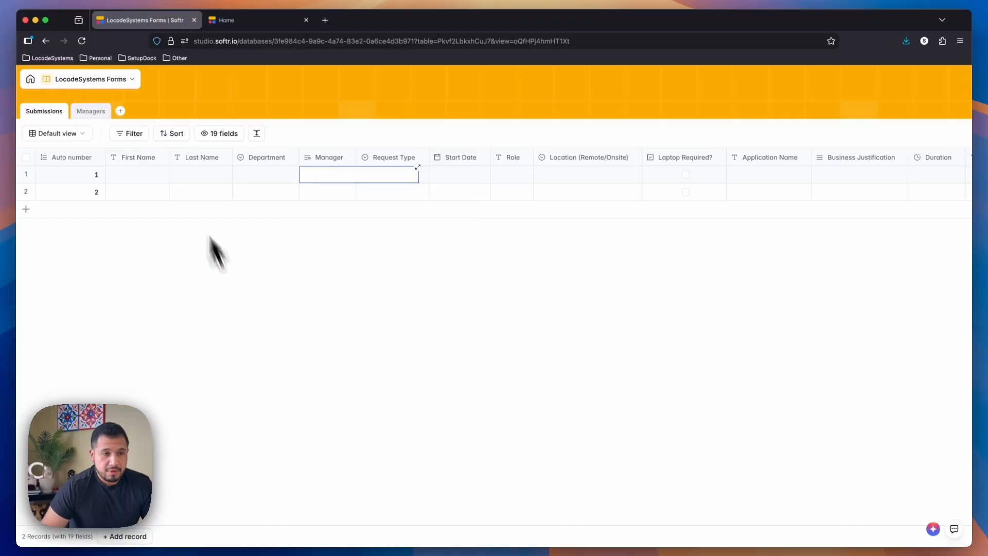
Step: Return to the form preview, choose Hardware Request as the Request Type, and continue to the following form step
left_click(244, 21)
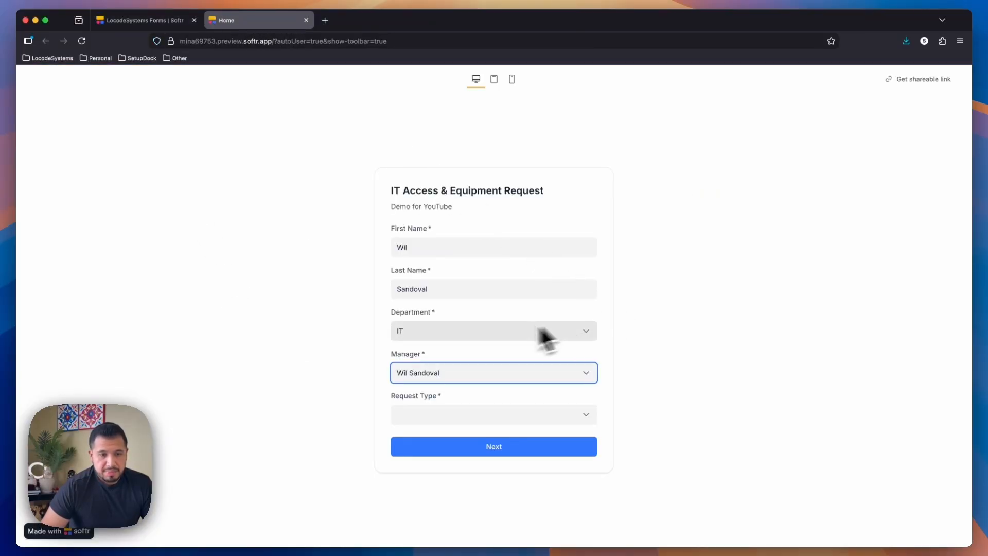
left_click(447, 412)
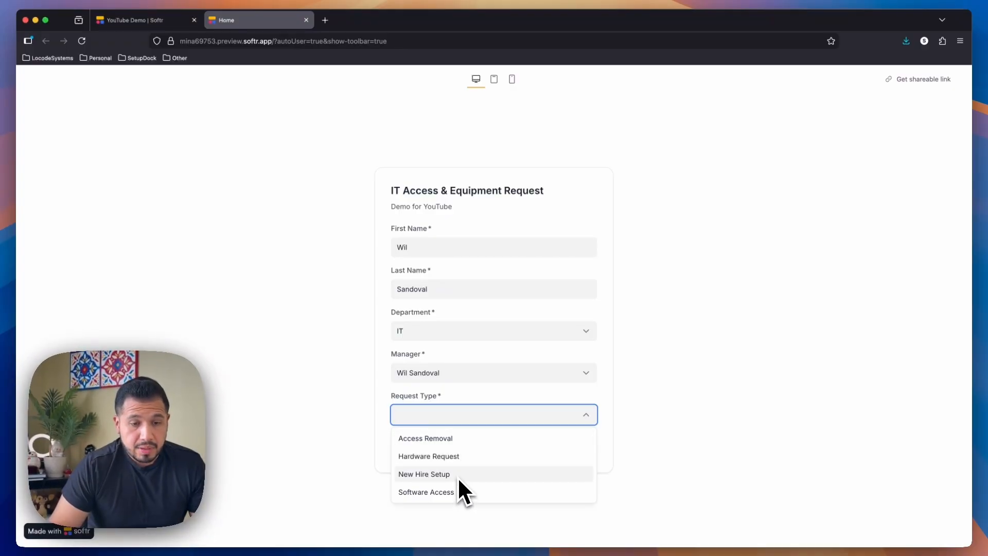
left_click(461, 458)
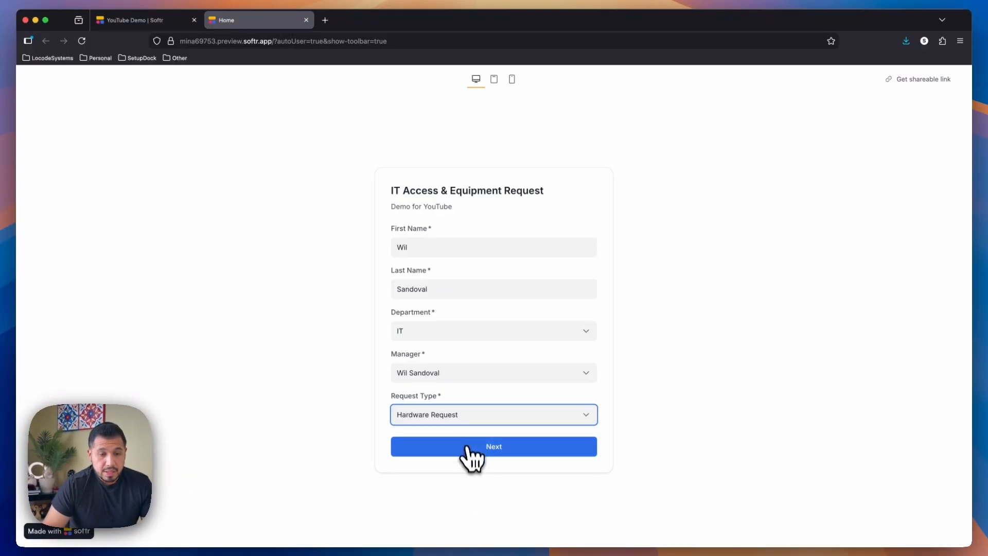
left_click(468, 446)
Step: Complete the hardware request with device type Dell Latitude, Low urgency and shipping address "Ship to Locodesystems office", and submit the form
left_click(452, 257)
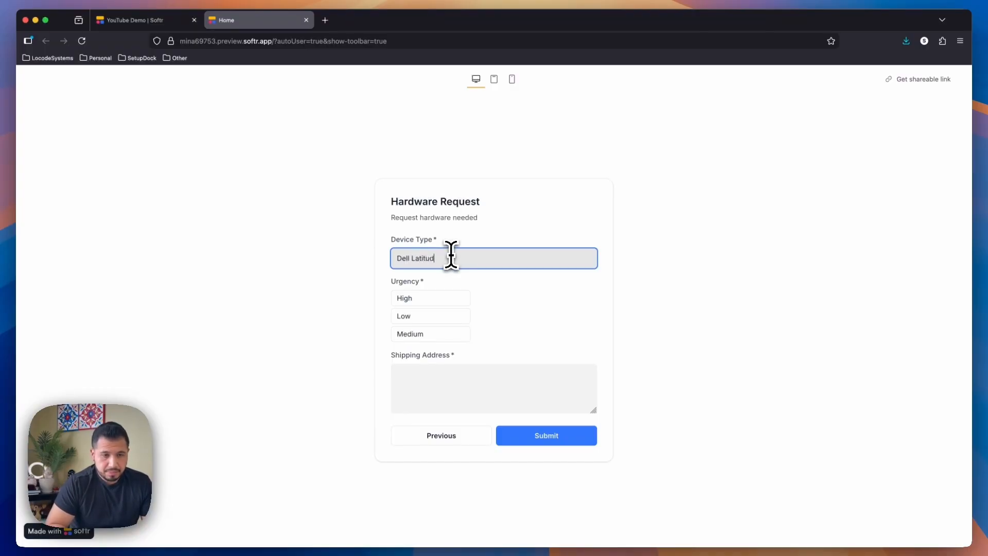
type("Dell Latitude")
left_click(419, 318)
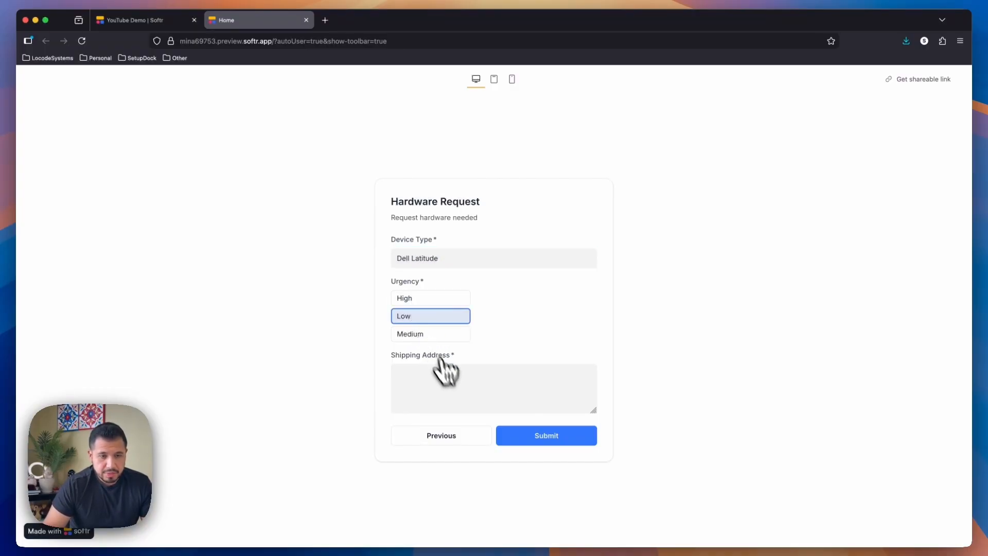
left_click(453, 382)
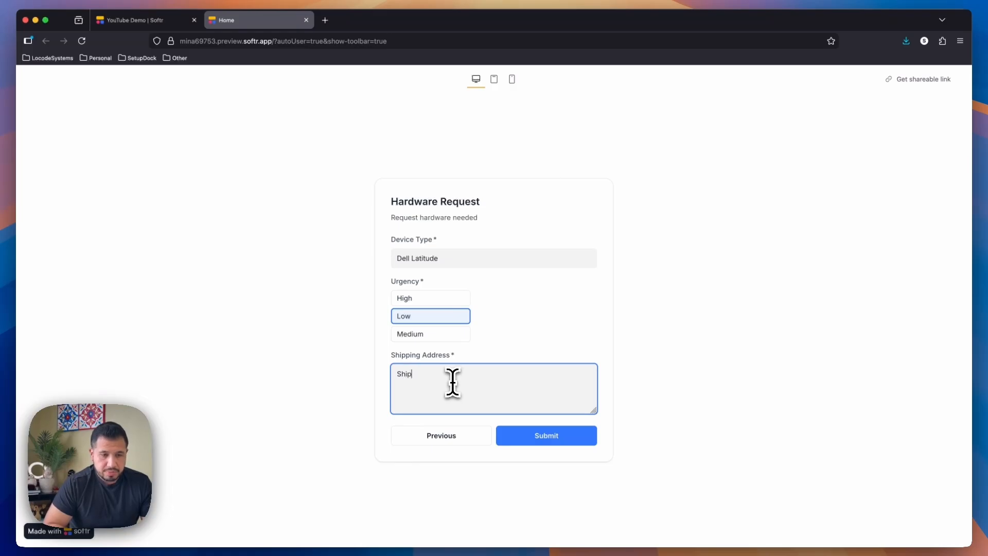
type("Ship to Locodes")
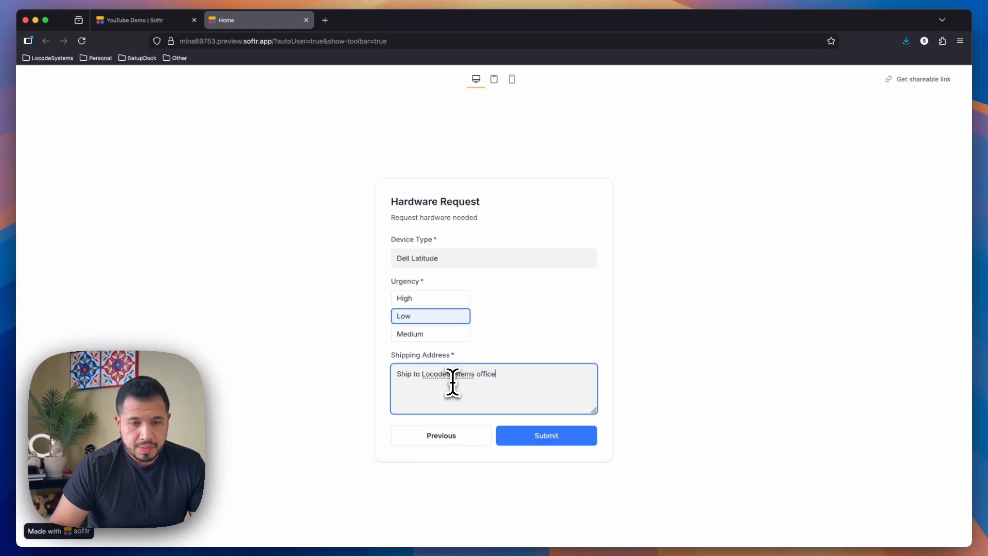
left_click(544, 442)
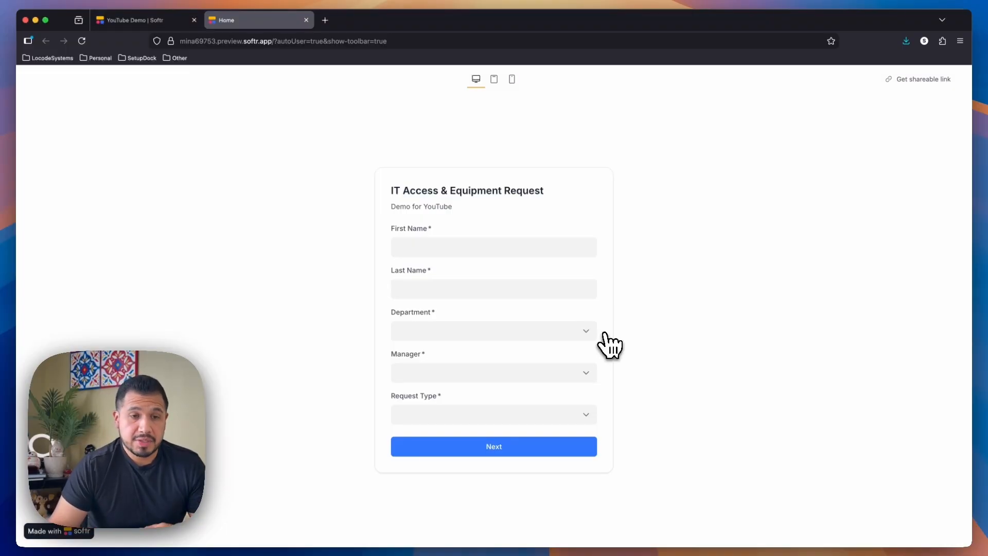
Step: Return to the YouTube Demo form in the studio and open its submissions data
left_click(158, 21)
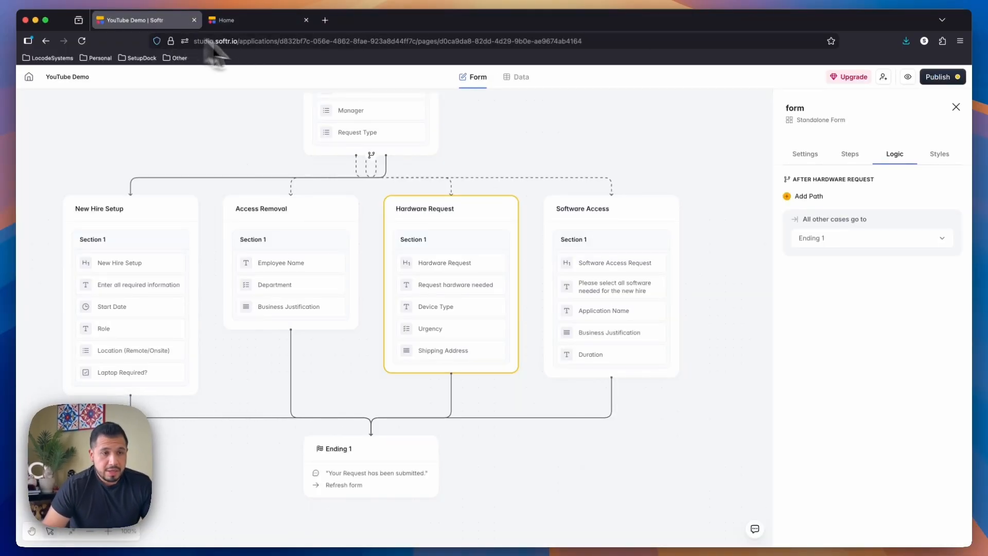
left_click(513, 78)
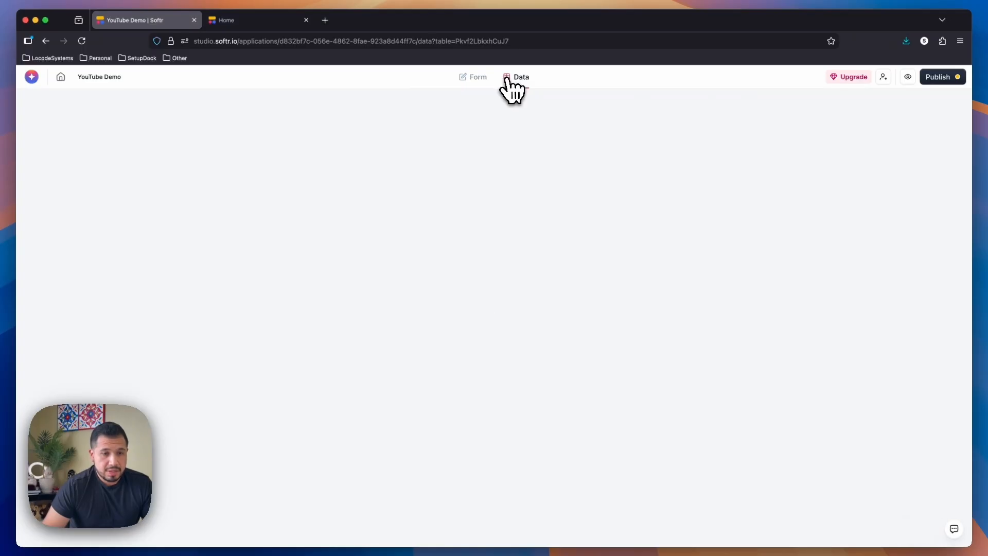